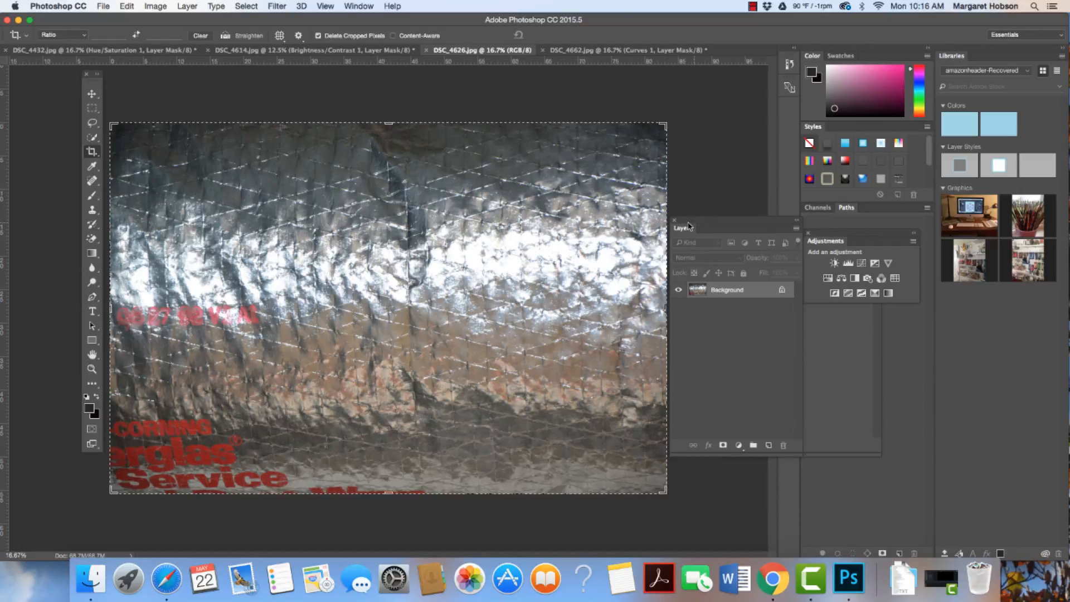
# - Zoom in on the foil photo and pan to its lower area to inspect the red lettering
pyautogui.click(93, 367)
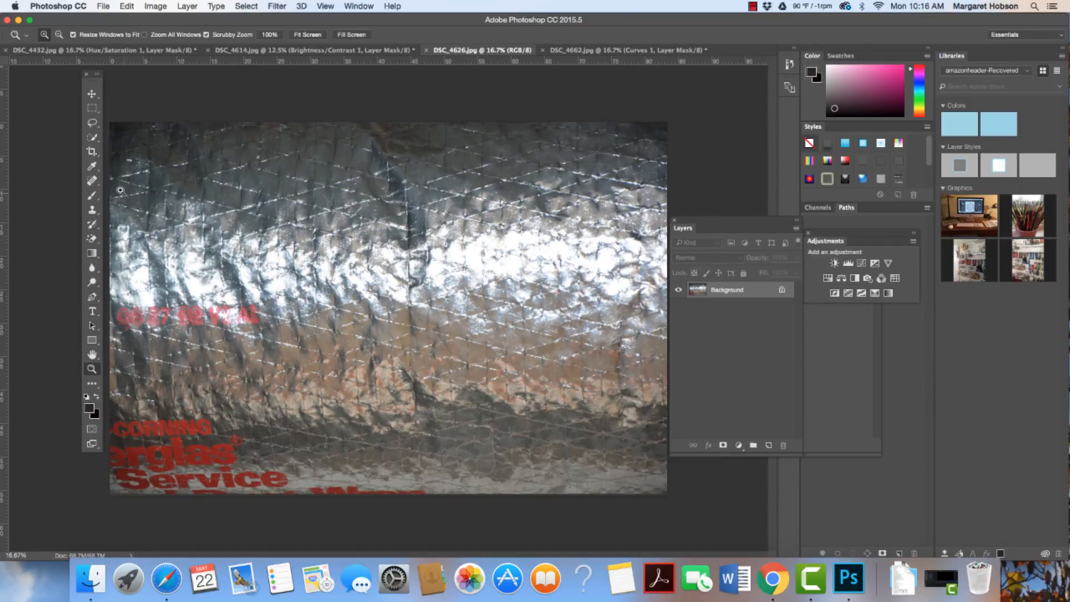
pyautogui.moveTo(129, 156); pyautogui.dragTo(202, 189)
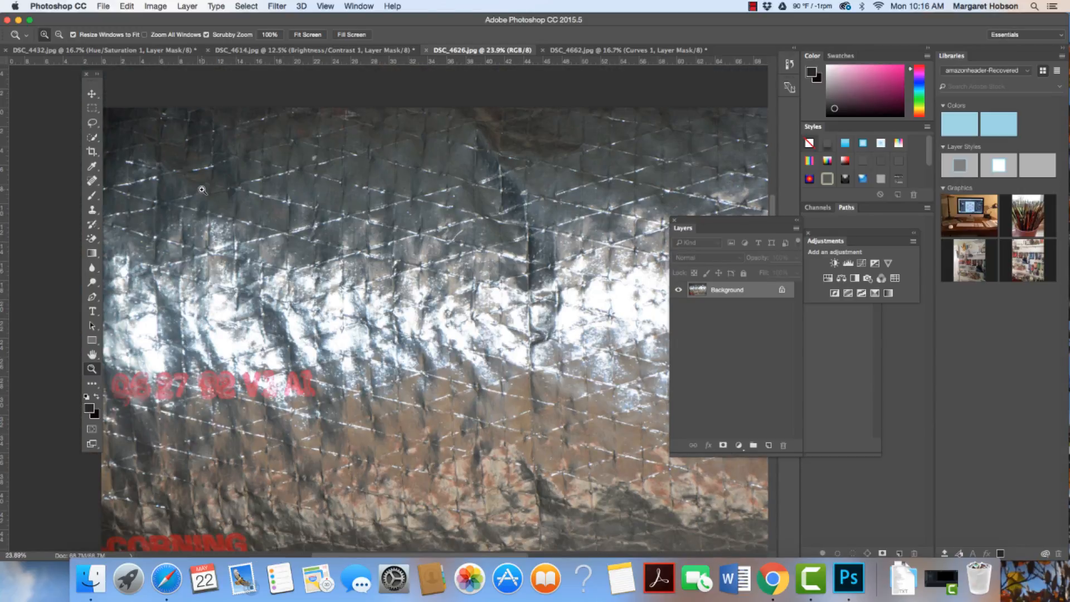
pyautogui.click(93, 355)
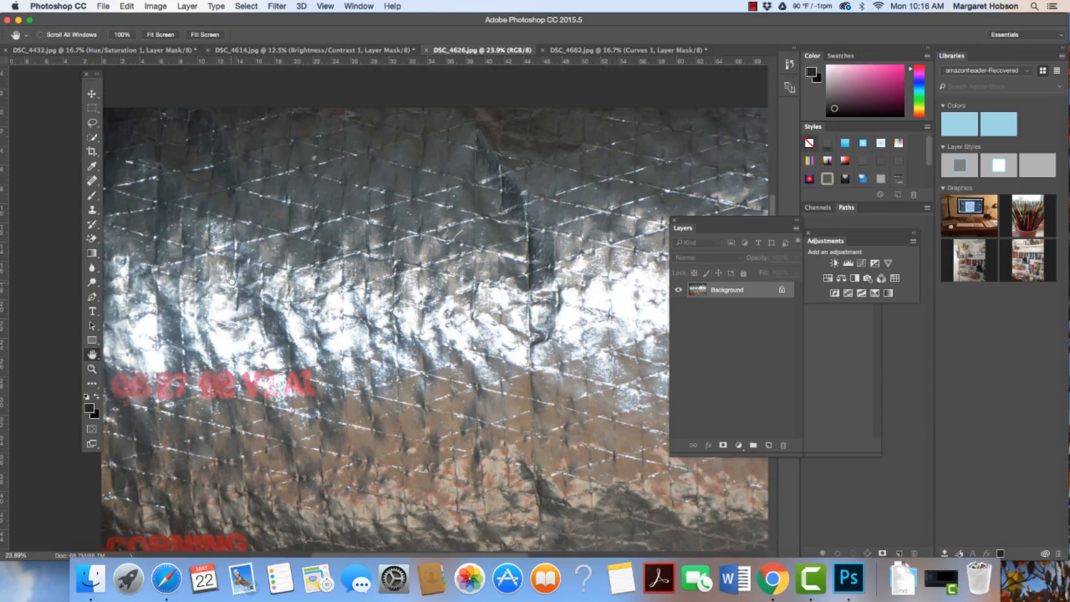
pyautogui.moveTo(298, 275); pyautogui.dragTo(240, 267)
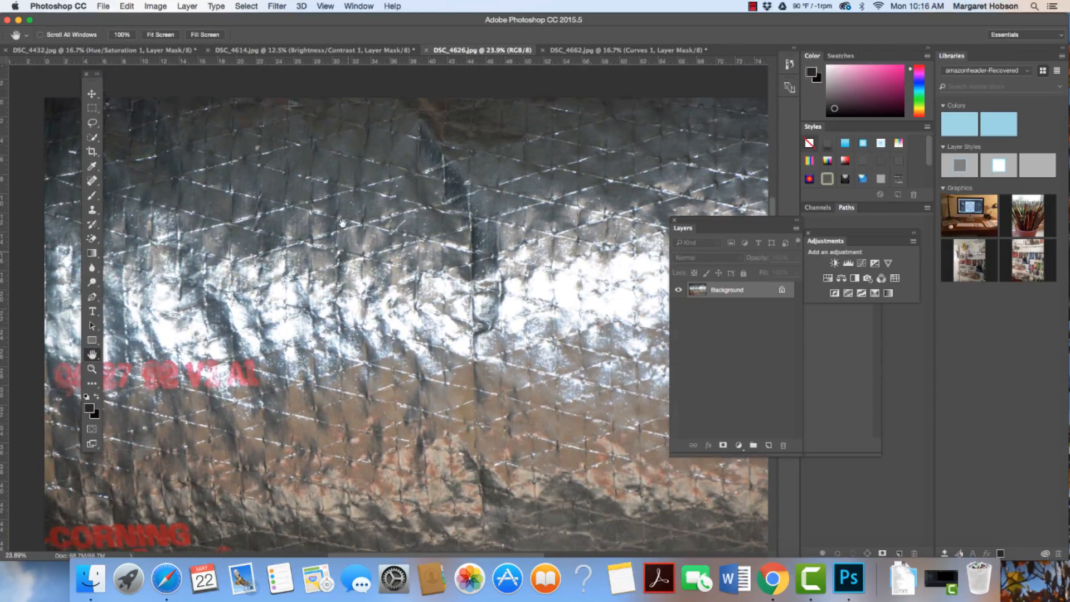
pyautogui.scroll(-5, 342, 223)
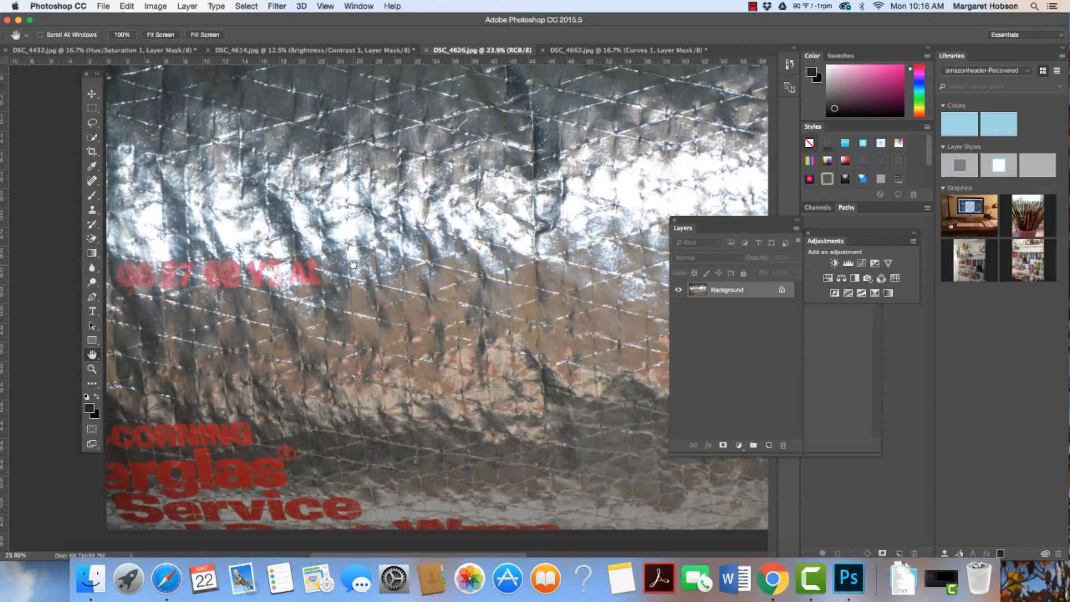
pyautogui.moveTo(353, 264); pyautogui.dragTo(351, 266)
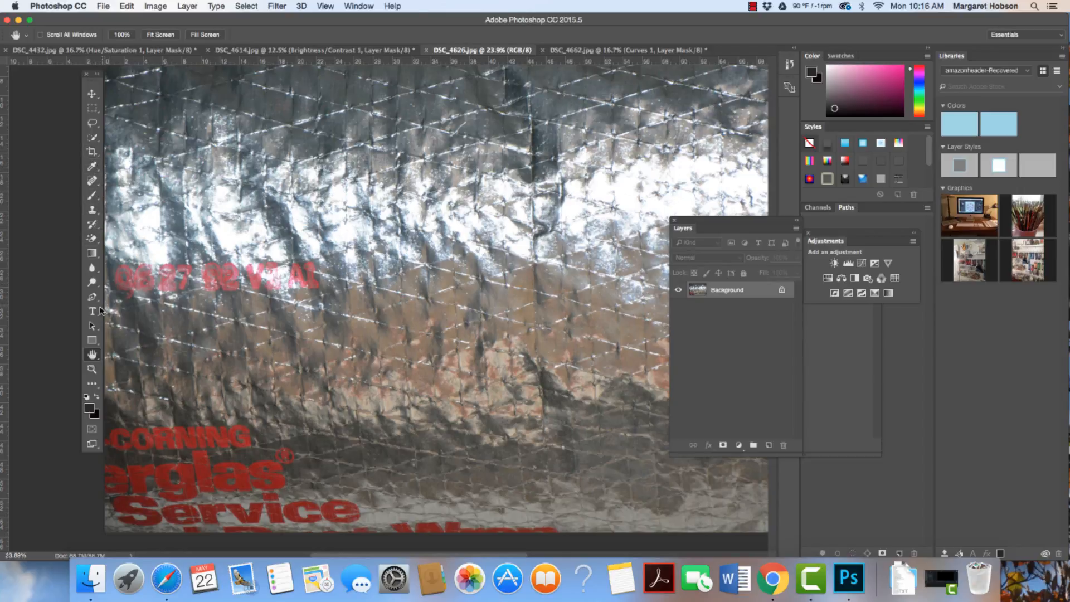
pyautogui.click(92, 152)
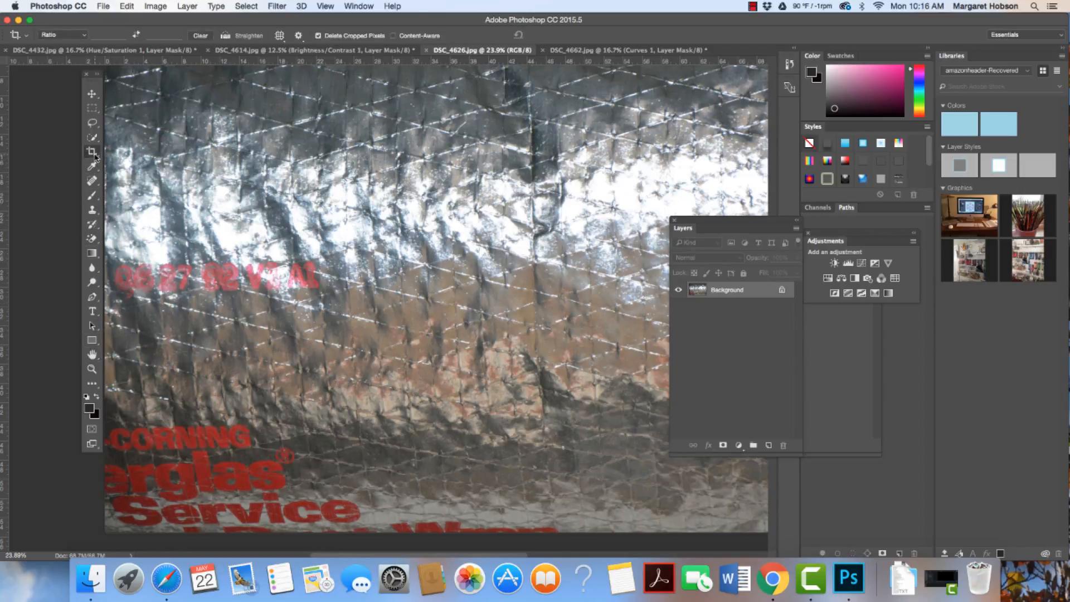
pyautogui.moveTo(105, 268); pyautogui.dragTo(134, 269)
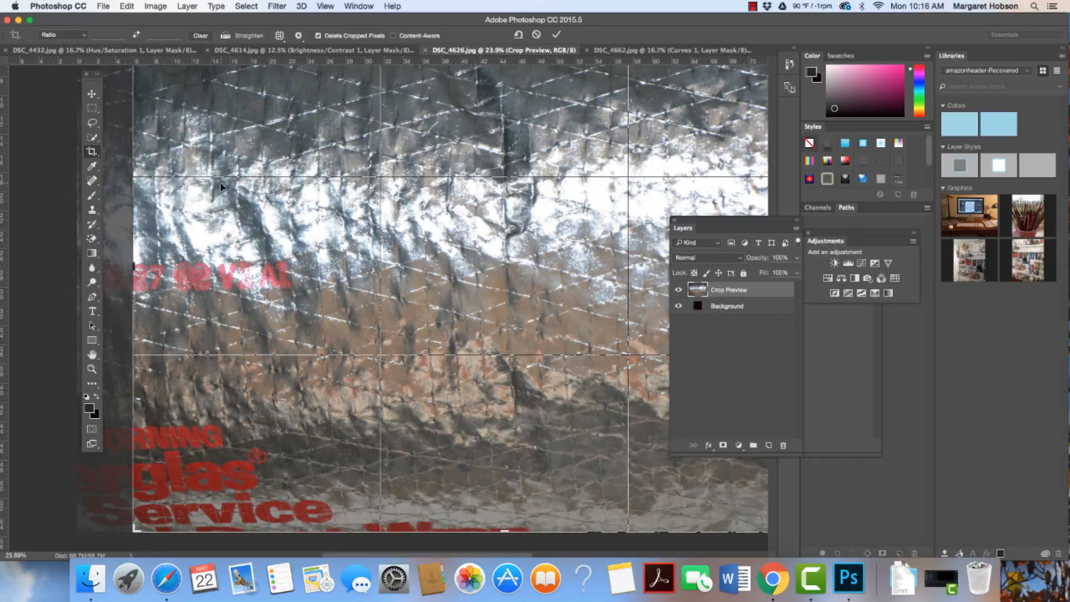
pyautogui.click(92, 369)
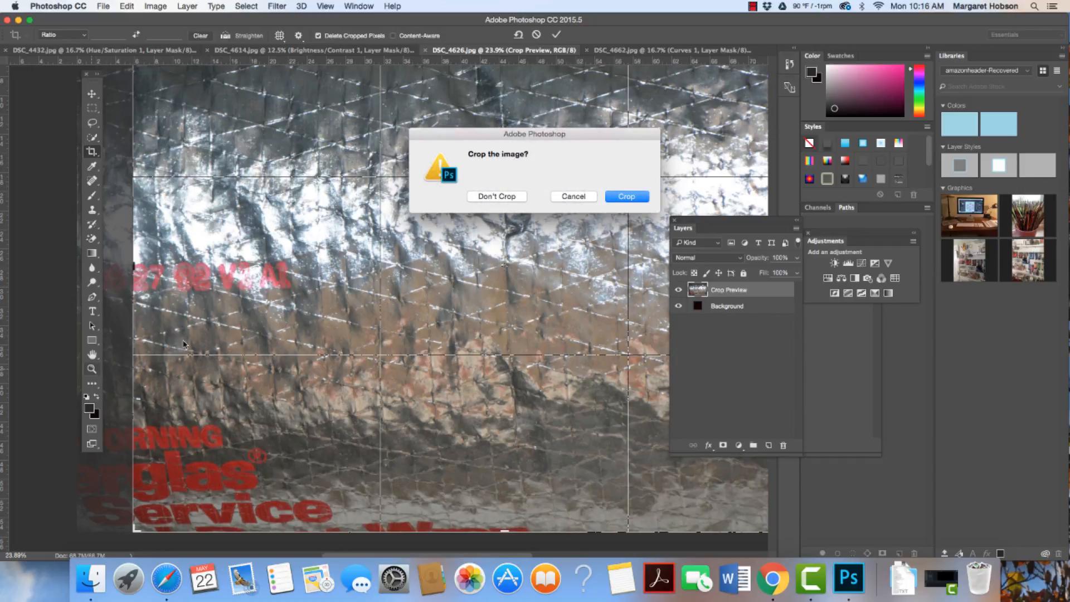
pyautogui.click(566, 197)
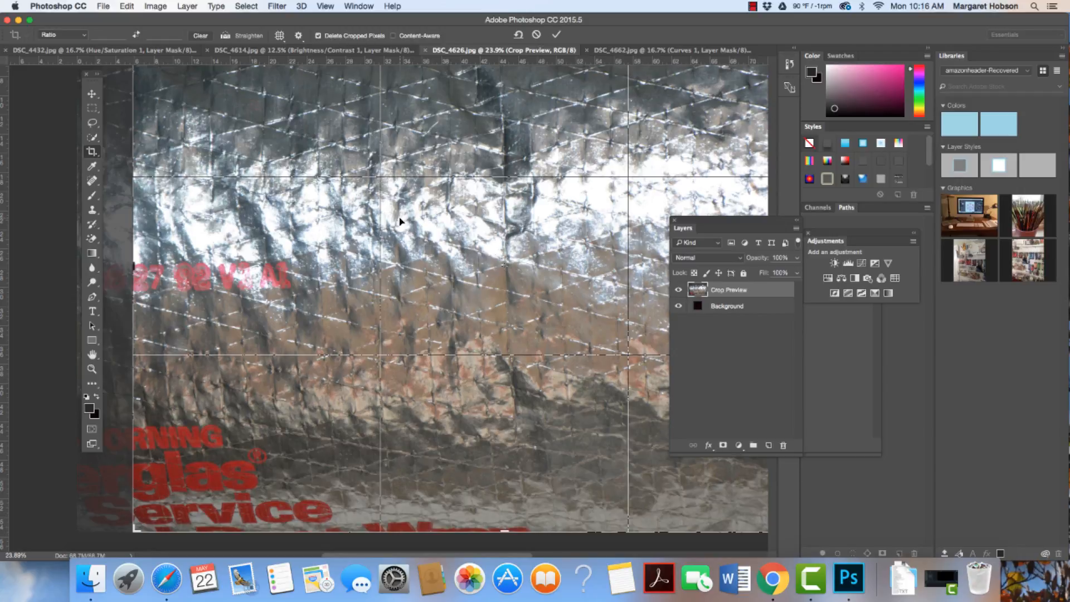
pyautogui.press('super+minus')
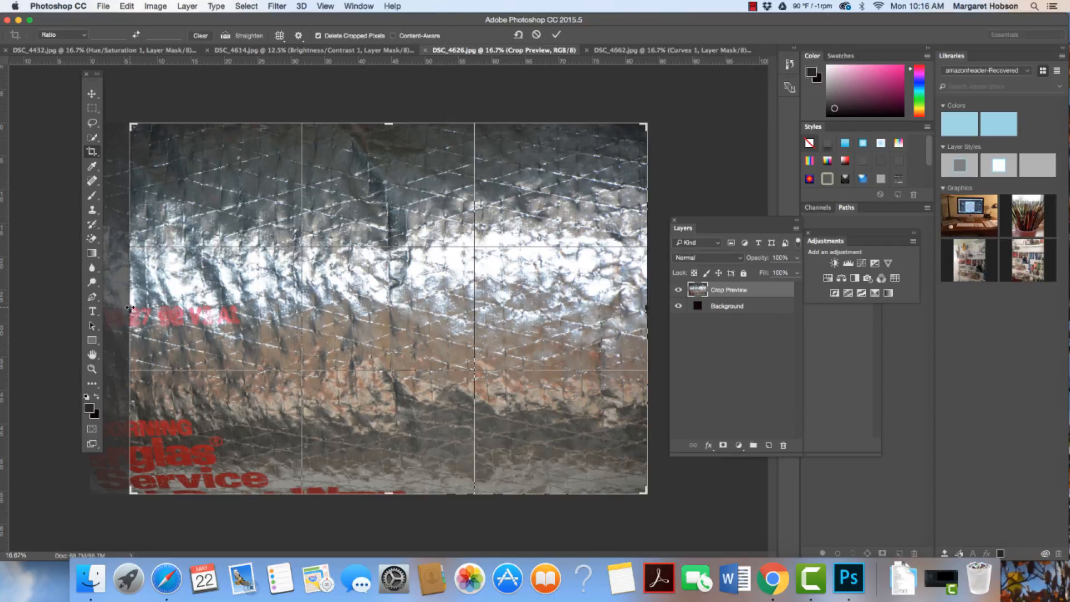
pyautogui.moveTo(129, 308); pyautogui.dragTo(112, 307)
# - Narrow the crop frame to the photo's lower-left area containing the red lettering, bringing in the right and top edges
pyautogui.moveTo(666, 307); pyautogui.dragTo(601, 308)
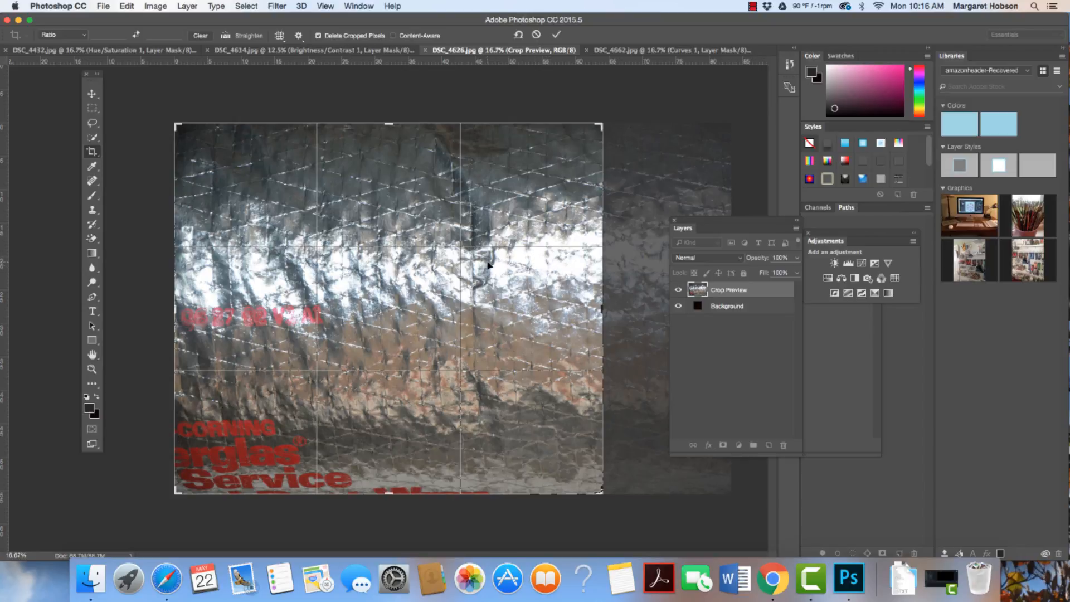
pyautogui.moveTo(387, 119); pyautogui.dragTo(388, 195)
pyautogui.moveTo(603, 304); pyautogui.dragTo(530, 319)
pyautogui.moveTo(388, 195); pyautogui.dragTo(387, 206)
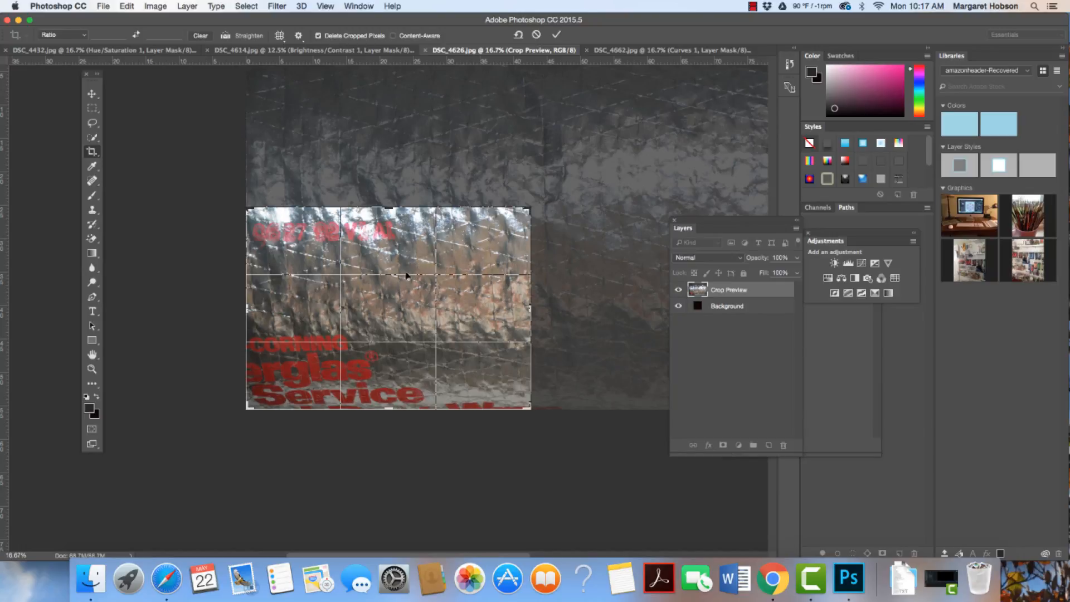
# - Compare the Grid, Triangle, Golden Ratio and Golden Spiral crop overlays, and return to Rule of Thirds
pyautogui.click(84, 36)
pyautogui.click(91, 40)
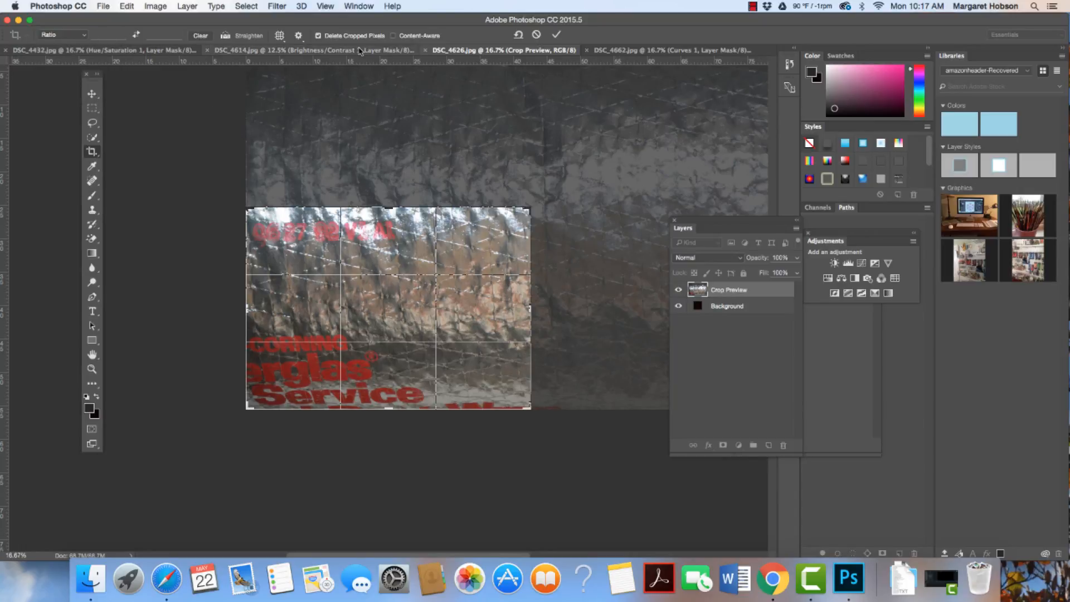
pyautogui.click(280, 37)
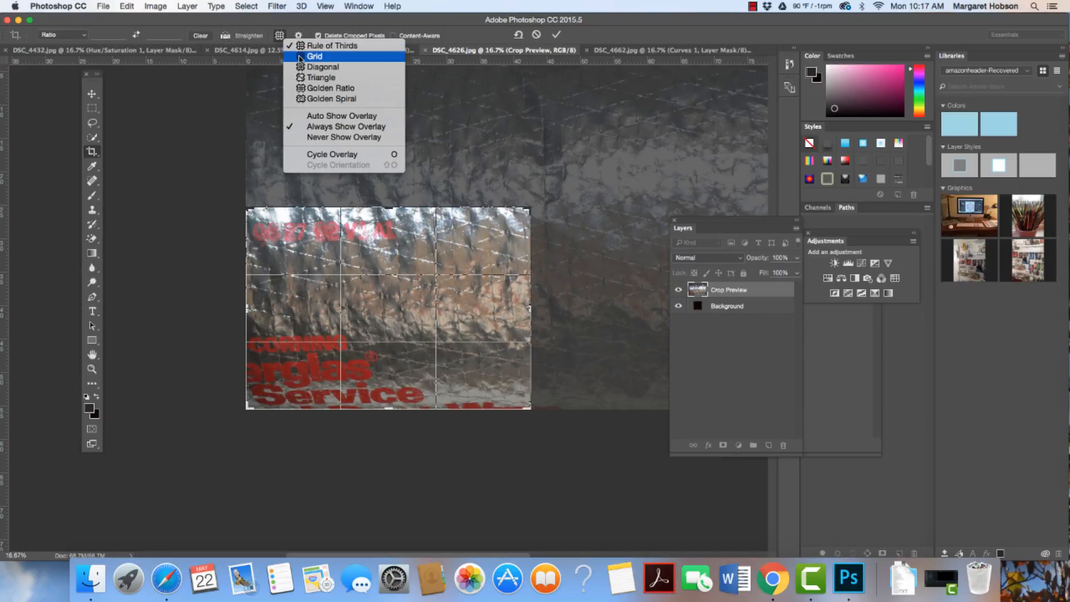
pyautogui.click(304, 56)
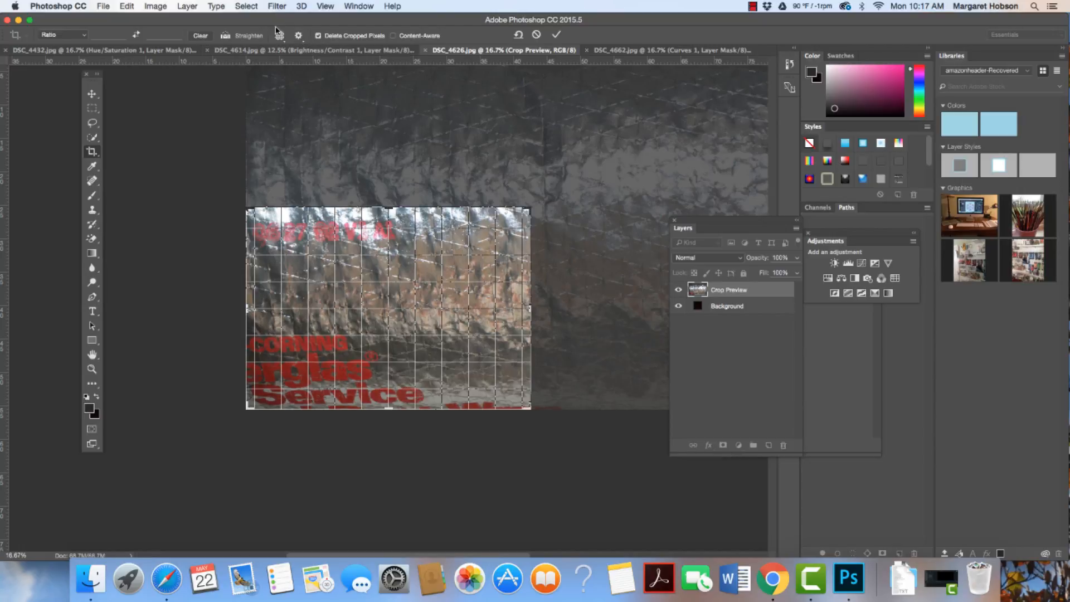
pyautogui.click(280, 35)
pyautogui.click(297, 77)
pyautogui.click(280, 36)
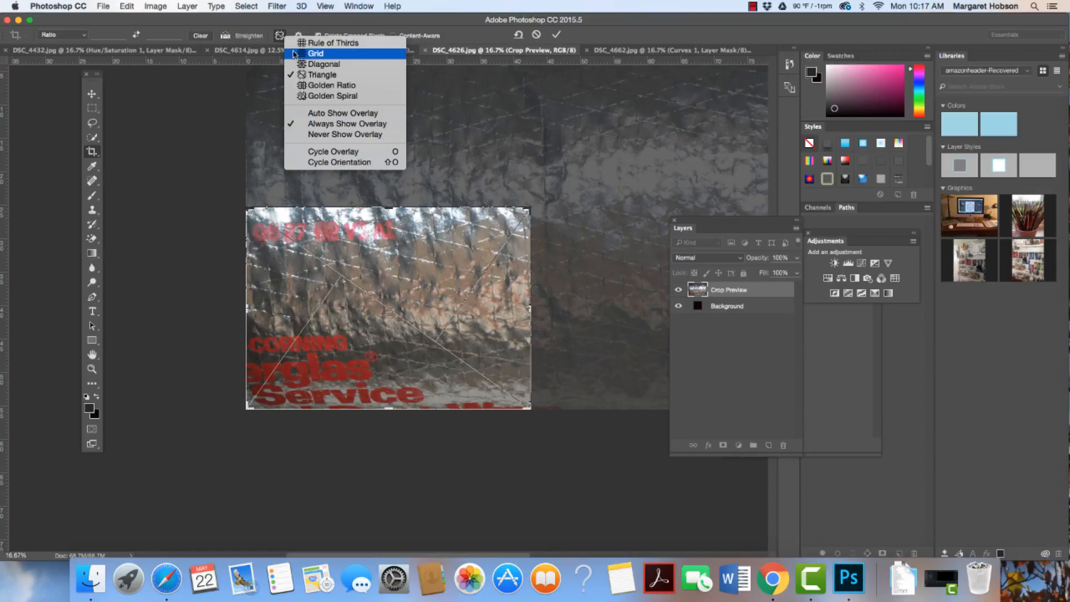
pyautogui.click(302, 86)
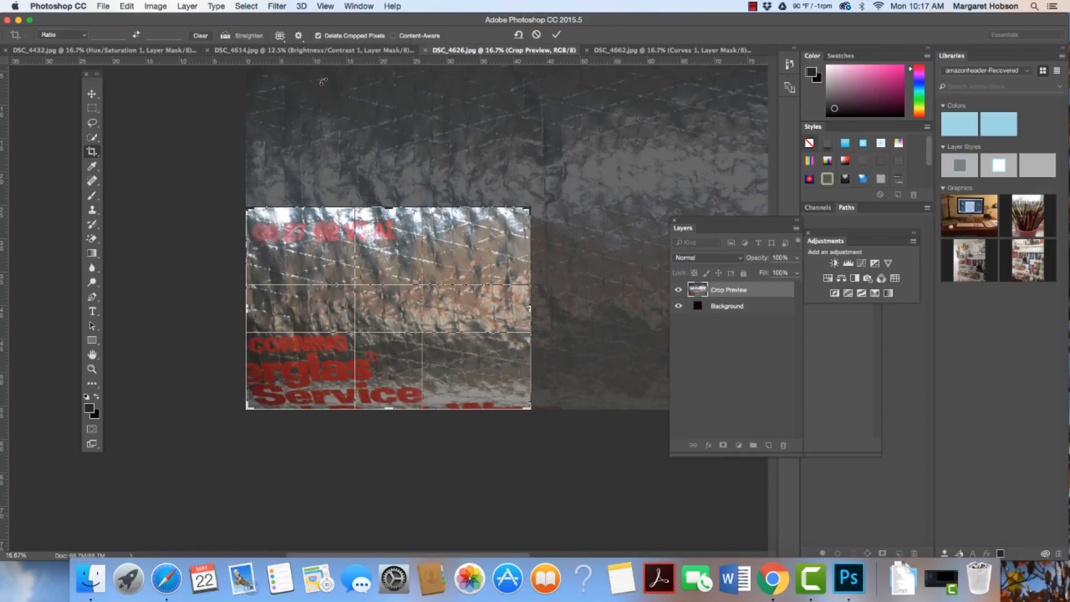
pyautogui.click(281, 35)
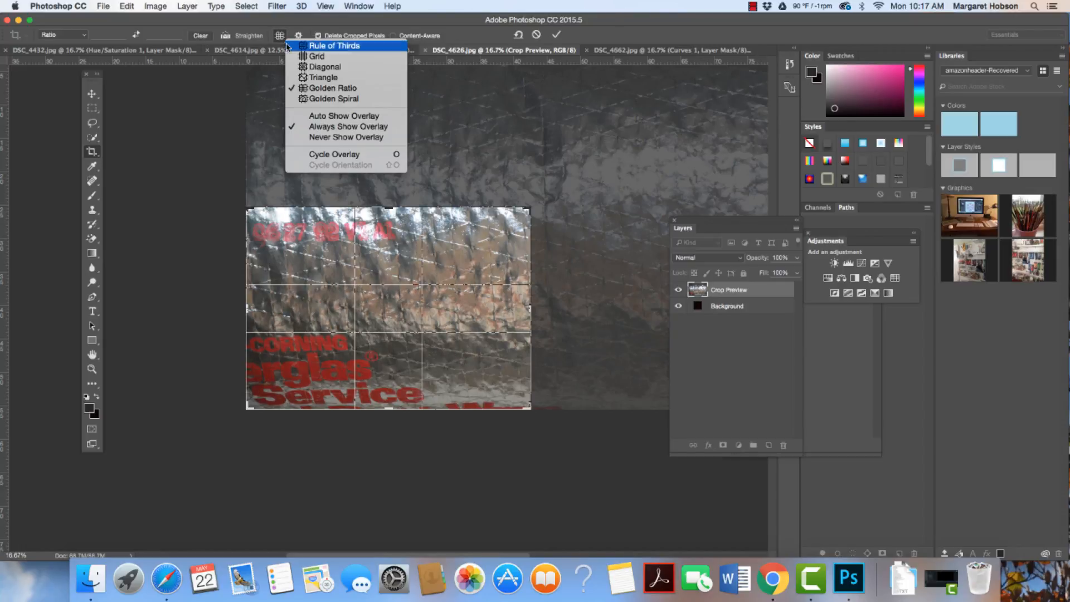
pyautogui.click(302, 98)
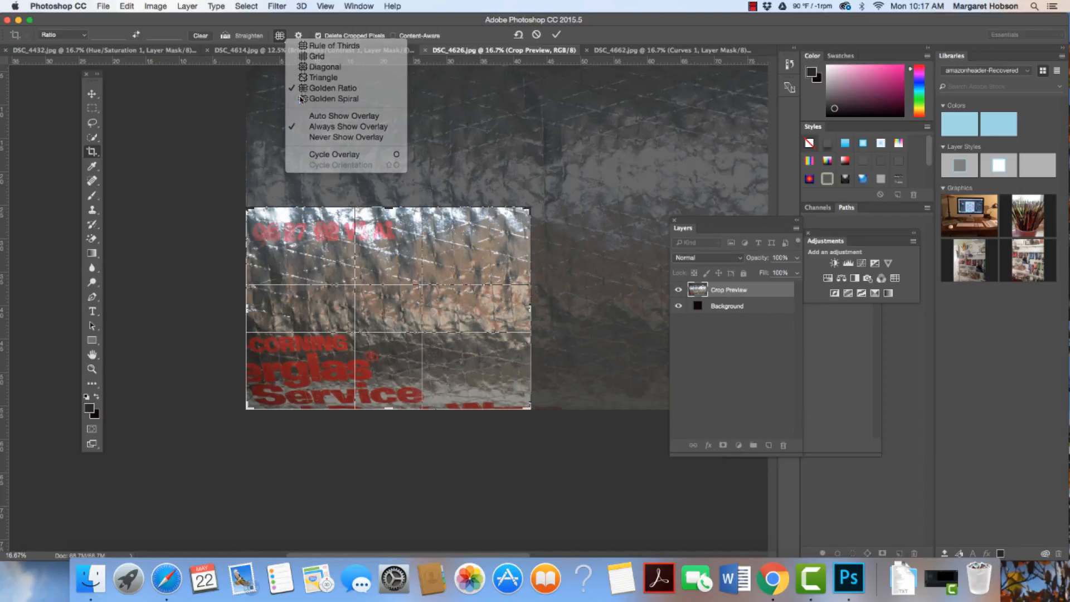
pyautogui.click(280, 36)
pyautogui.click(305, 39)
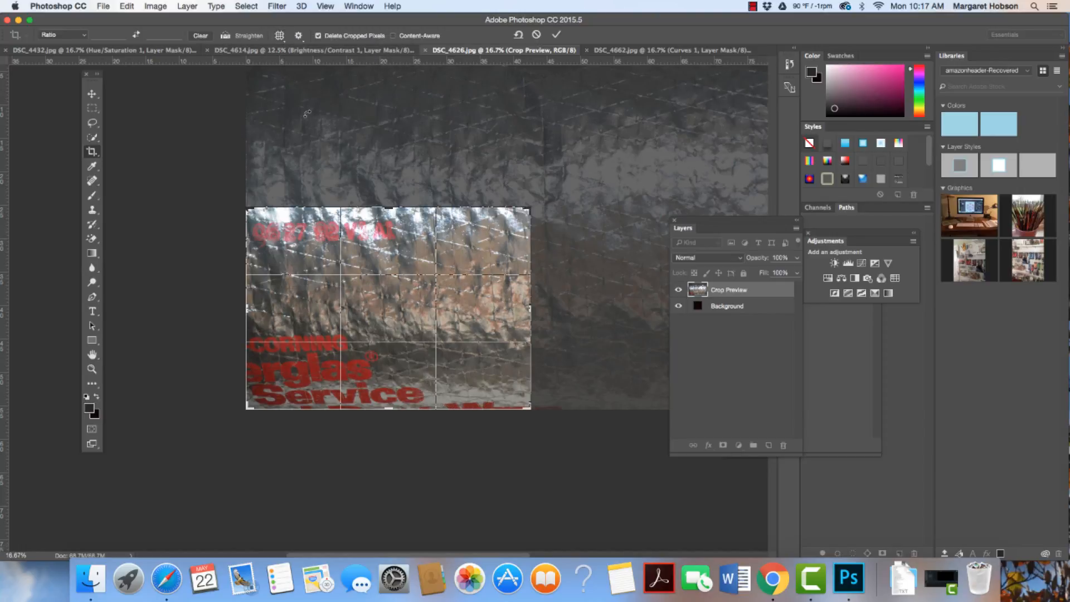
# - Tighten the crop frame slightly from its upper-right corner and apply the crop
pyautogui.moveTo(528, 207); pyautogui.dragTo(514, 213)
pyautogui.doubleClick(382, 300)
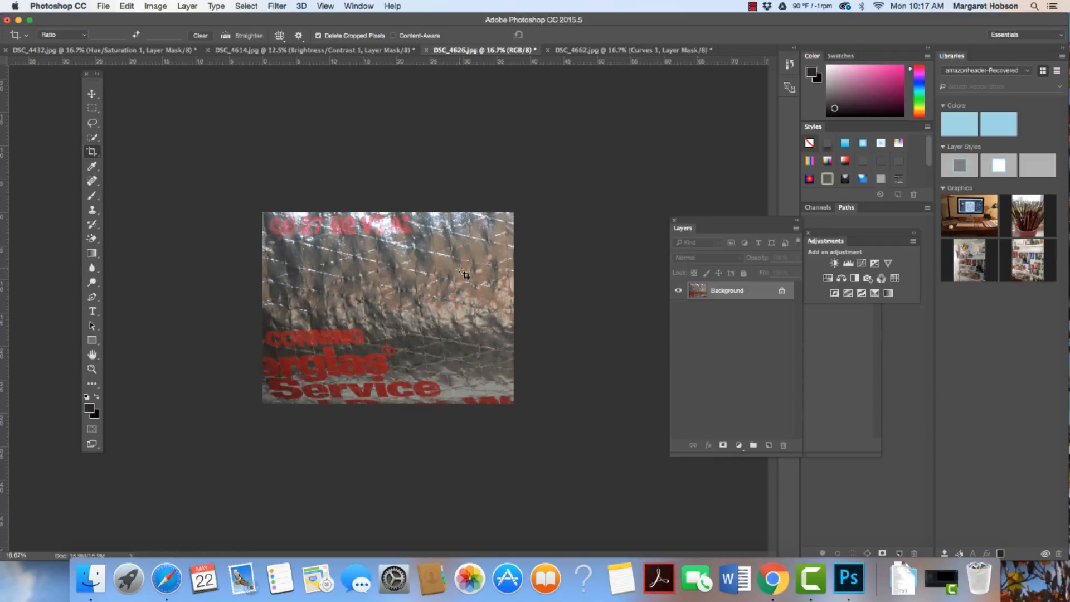
# - Add a Levels adjustment layer with the black input level at 15 and the white input level at 211
pyautogui.moveTo(692, 223); pyautogui.dragTo(658, 225)
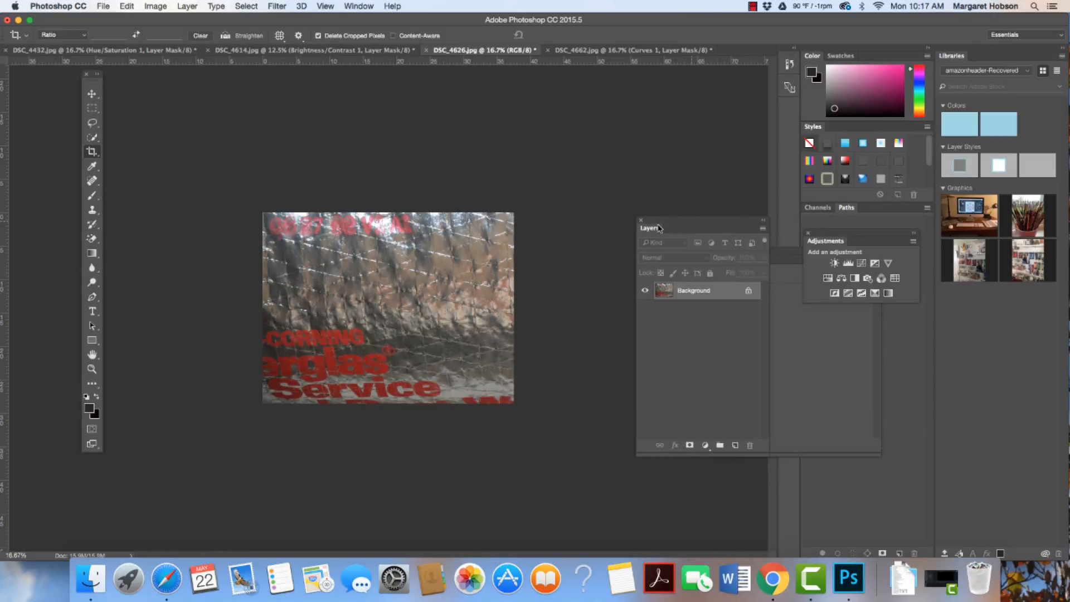
pyautogui.click(848, 264)
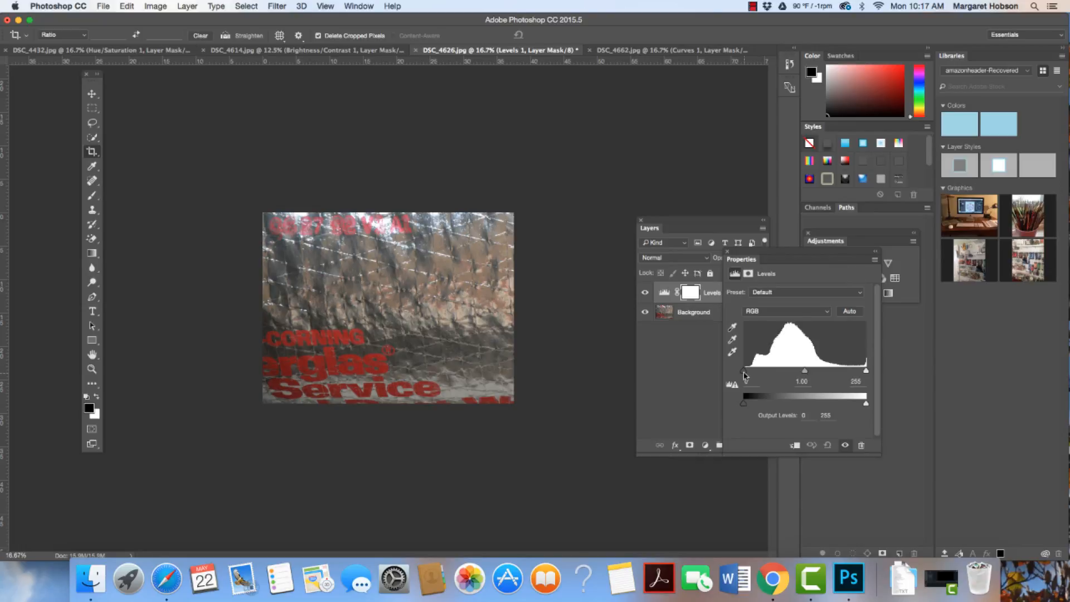
pyautogui.moveTo(745, 375); pyautogui.dragTo(752, 376)
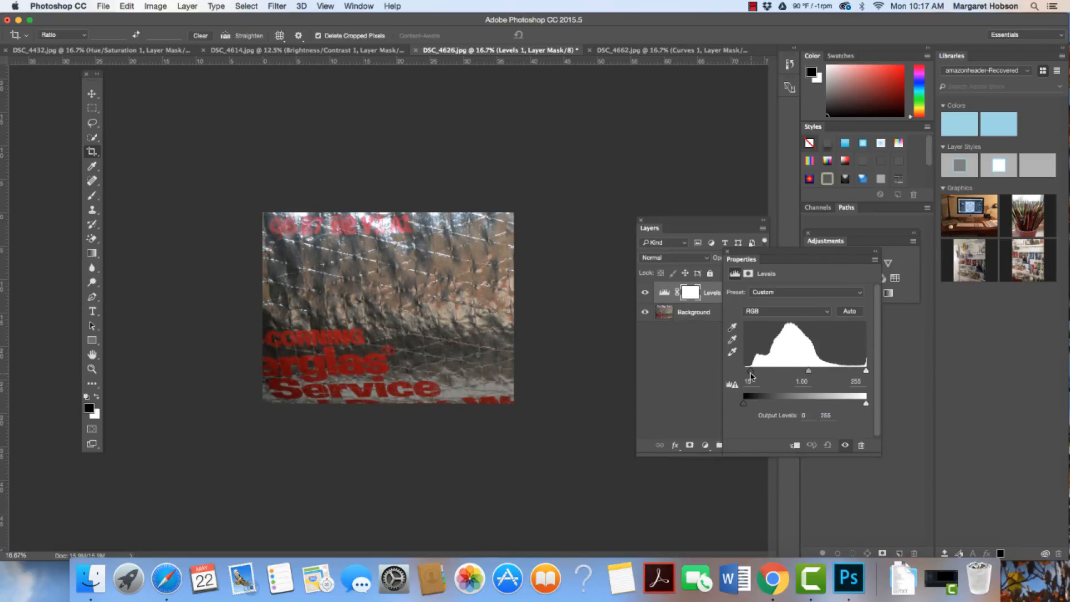
pyautogui.moveTo(866, 372); pyautogui.dragTo(799, 375)
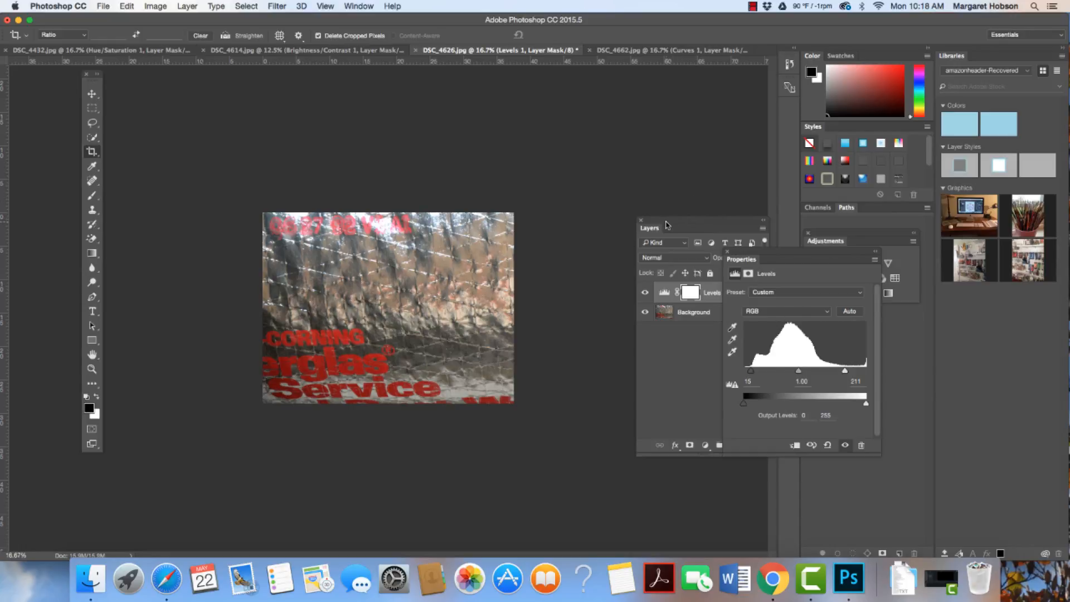
# - Compare the photo with and without the Levels adjustment by toggling that layer's visibility, leaving it shown
pyautogui.moveTo(672, 226); pyautogui.dragTo(667, 192)
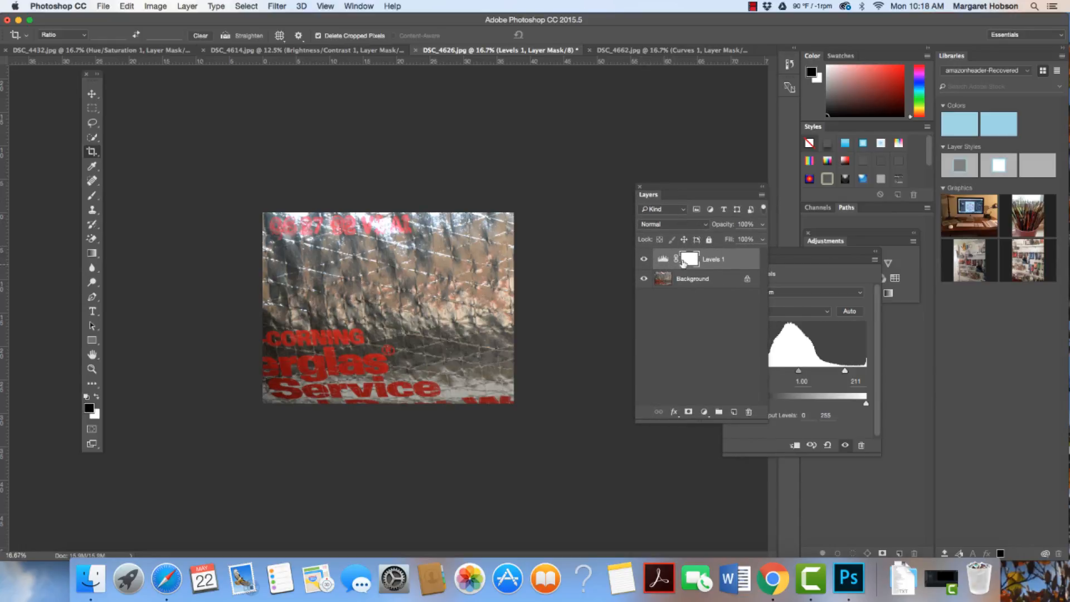
pyautogui.click(643, 260)
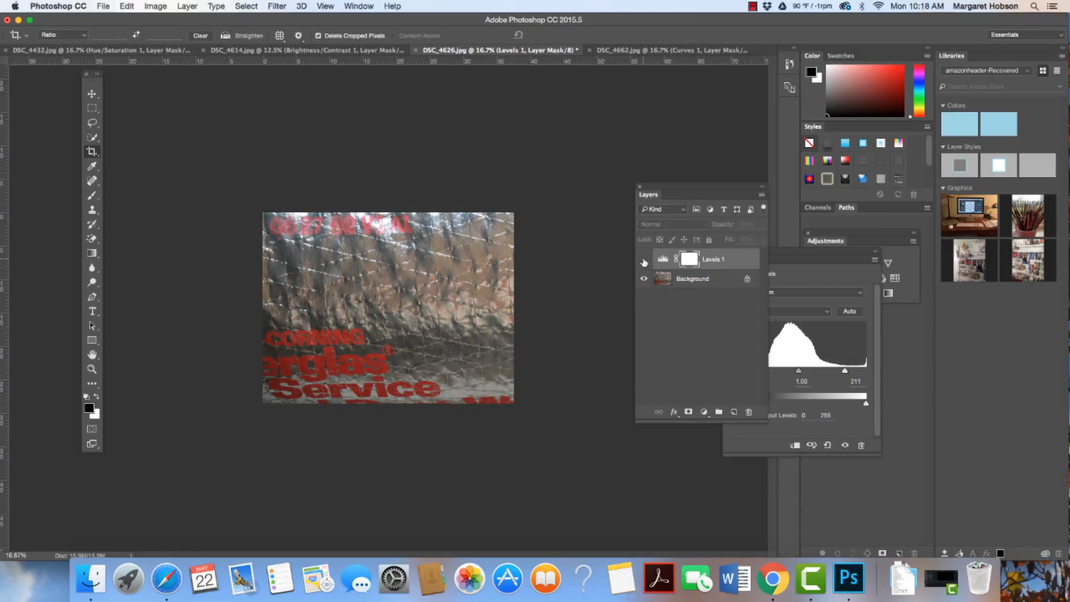
pyautogui.click(644, 260)
pyautogui.click(644, 260)
pyautogui.click(643, 260)
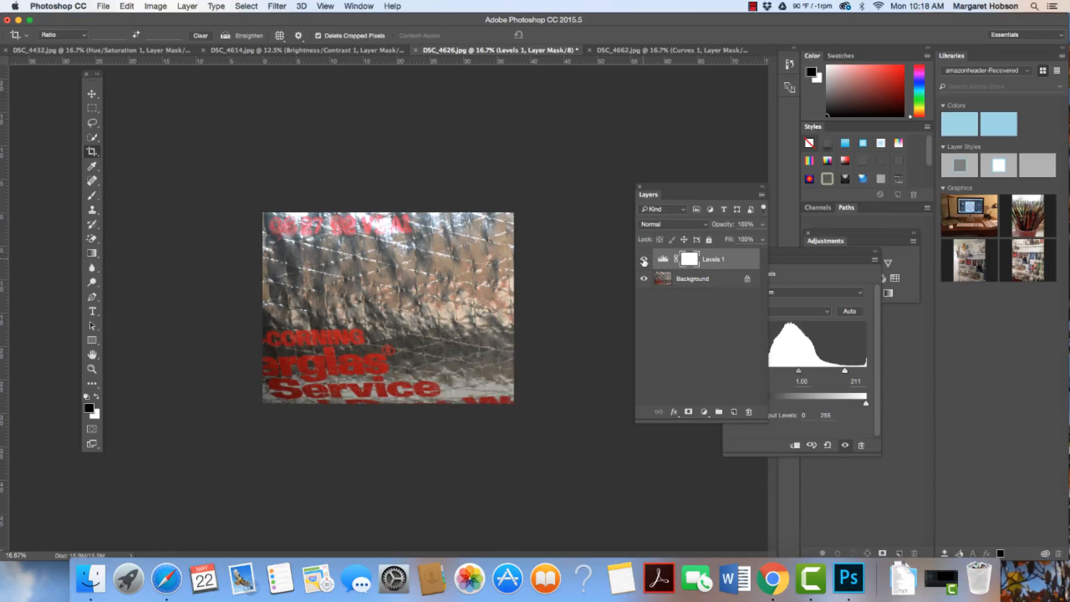
pyautogui.click(643, 261)
pyautogui.click(644, 260)
pyautogui.click(644, 260)
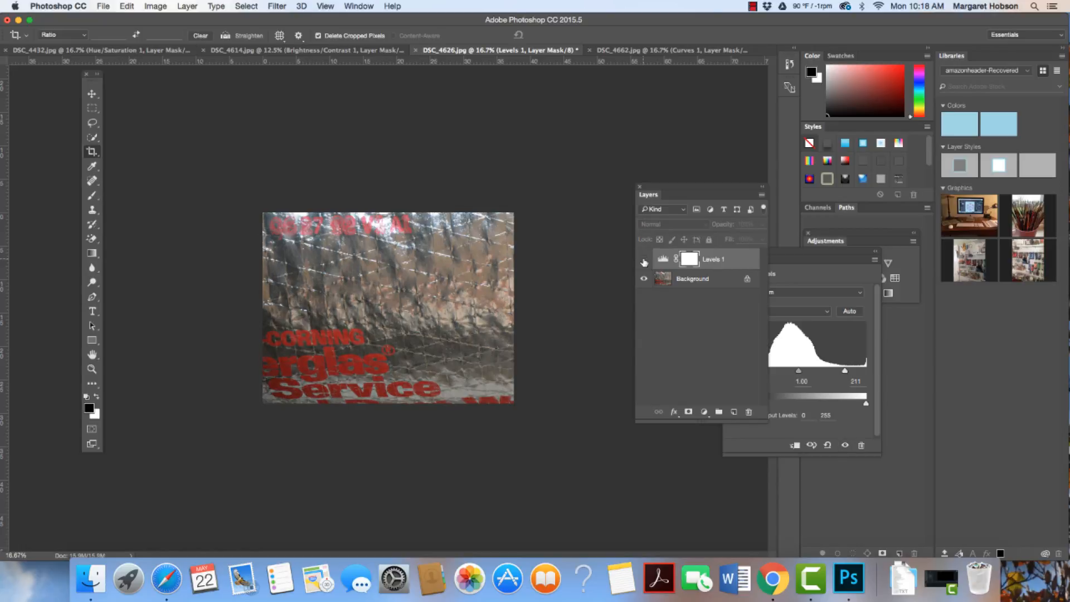
pyautogui.click(643, 261)
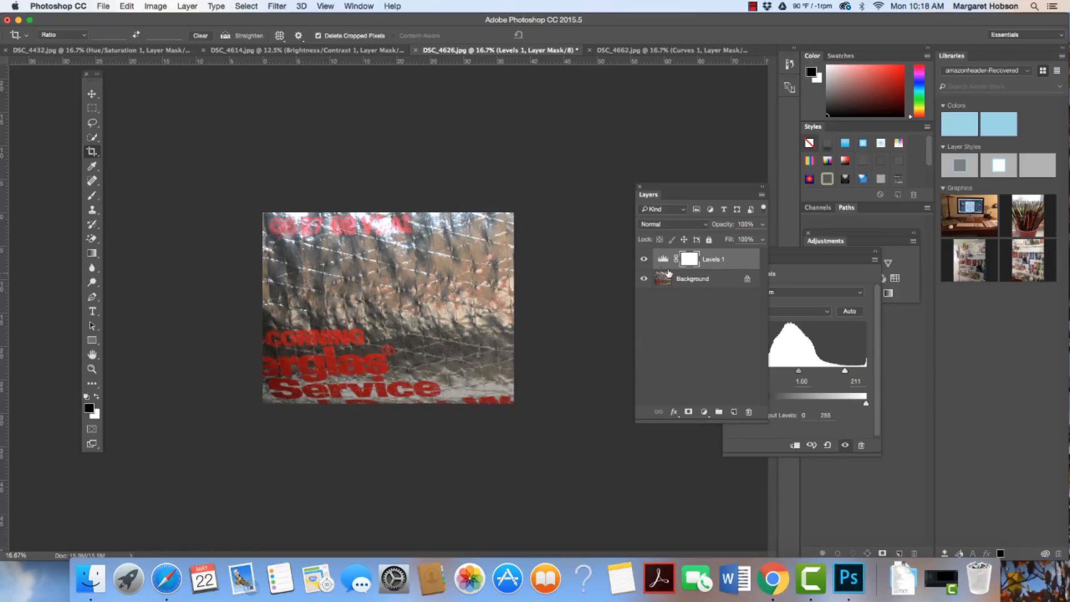
pyautogui.click(644, 260)
pyautogui.click(643, 260)
pyautogui.click(644, 261)
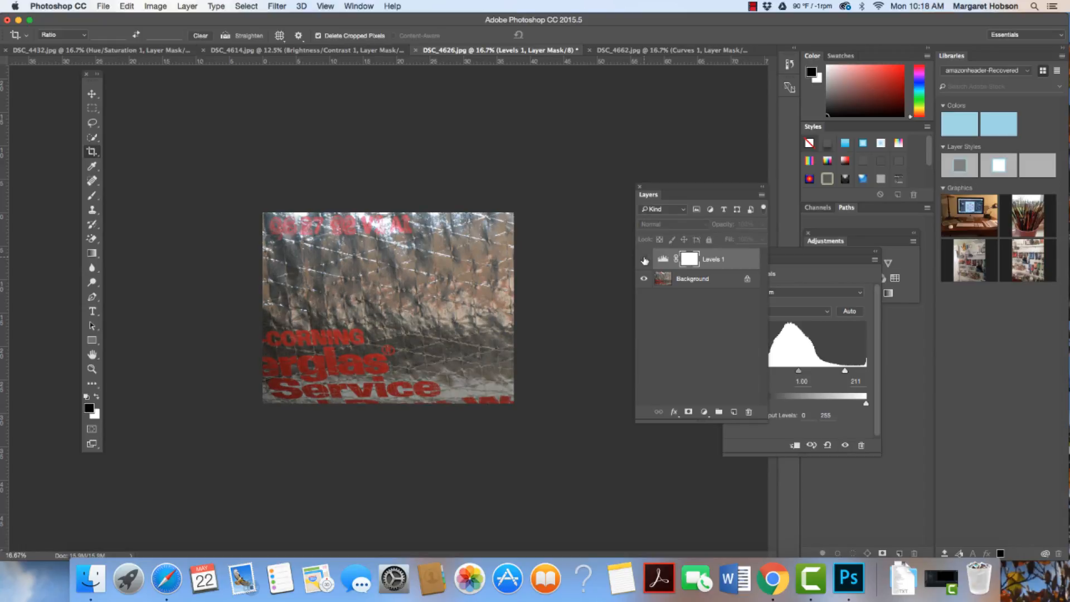
pyautogui.click(644, 260)
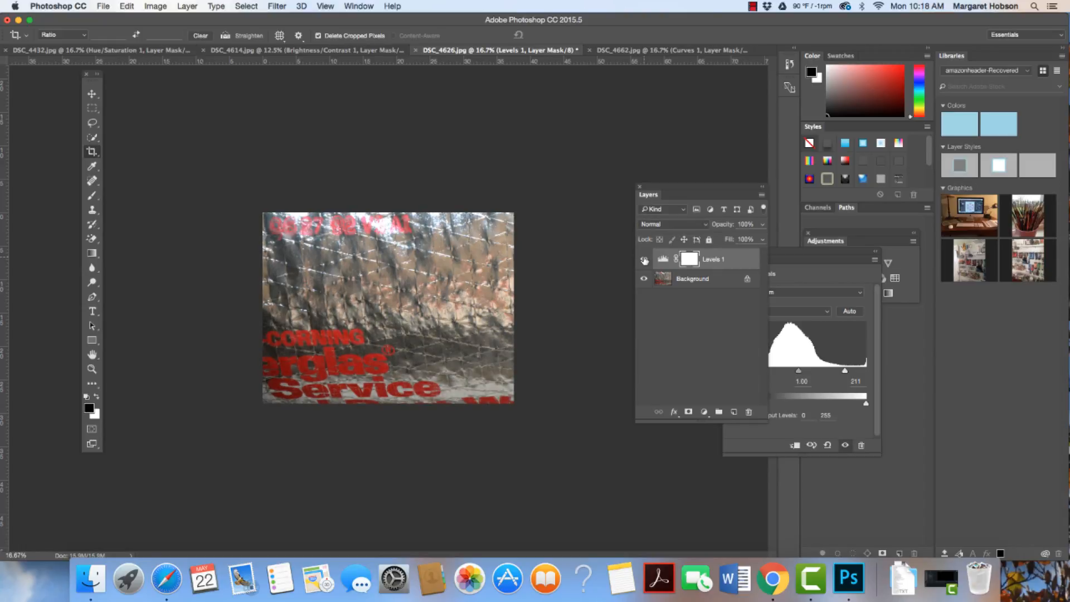
# - Move the floating Layers and Levels Properties panels apart so the adjustment choices are uncovered
pyautogui.moveTo(657, 191); pyautogui.dragTo(610, 187)
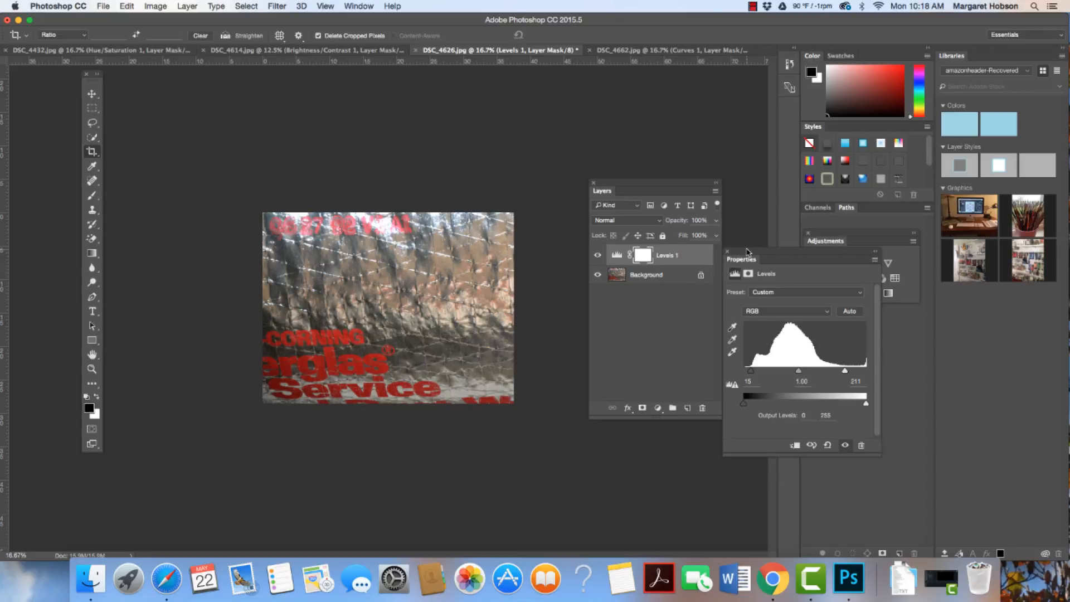
pyautogui.moveTo(755, 260); pyautogui.dragTo(803, 349)
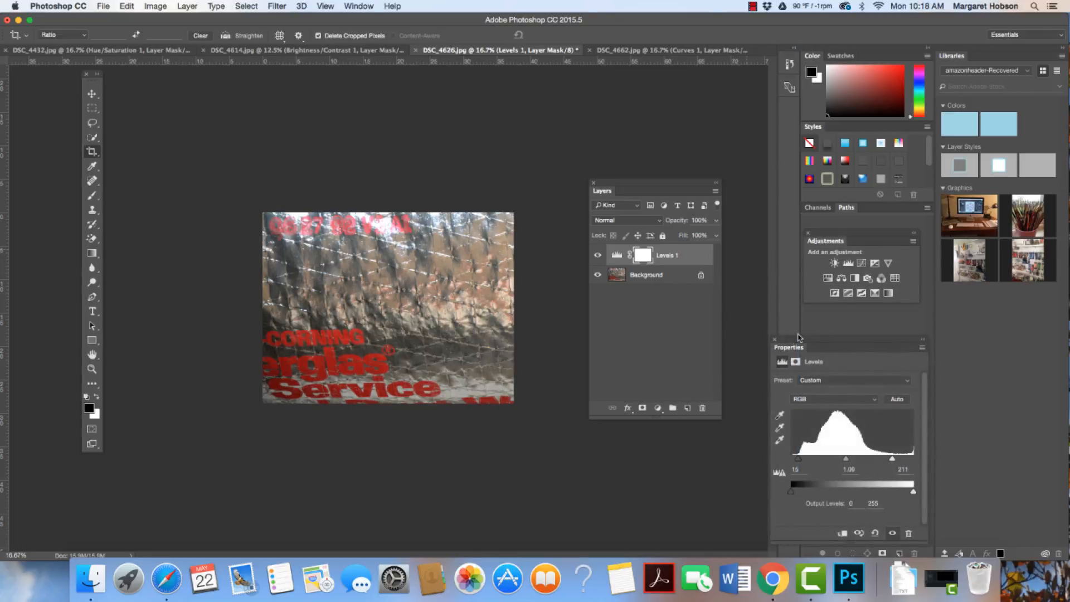
# - Add a Hue/Saturation adjustment layer above Levels 1 with the saturation at +13
pyautogui.click(828, 278)
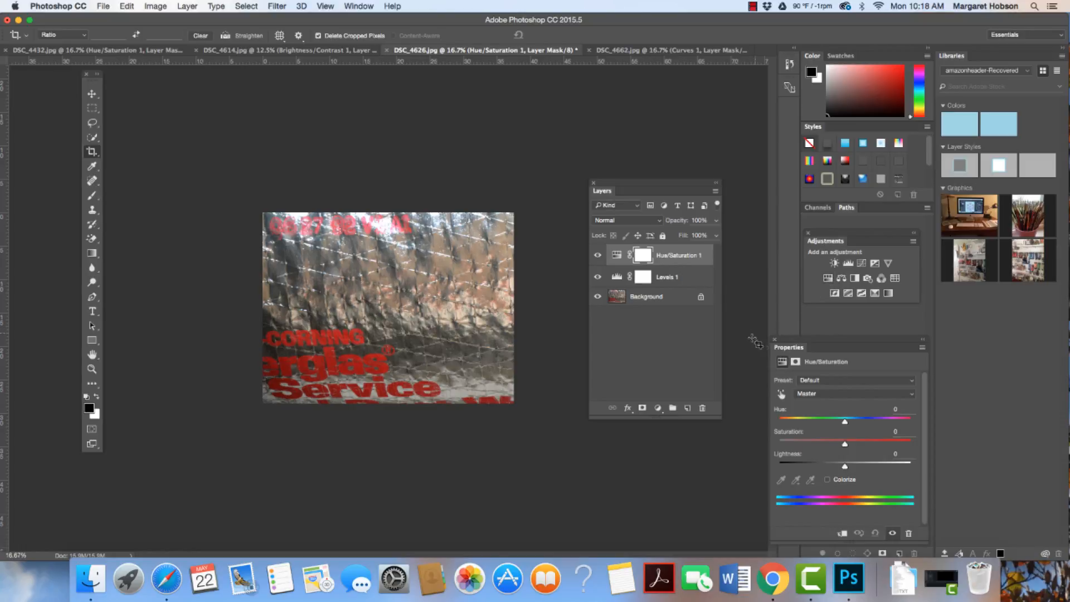
pyautogui.moveTo(794, 341); pyautogui.dragTo(639, 323)
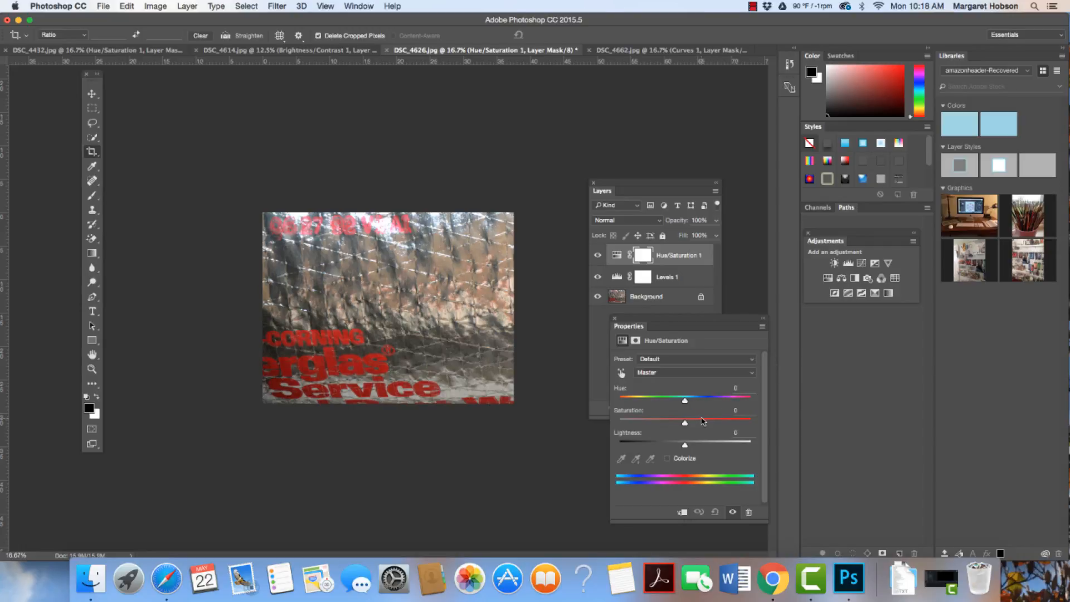
pyautogui.moveTo(685, 425); pyautogui.dragTo(691, 426)
# - Compare the photo with and without the Hue/Saturation adjustment by toggling that layer's visibility, leaving it shown
pyautogui.click(598, 256)
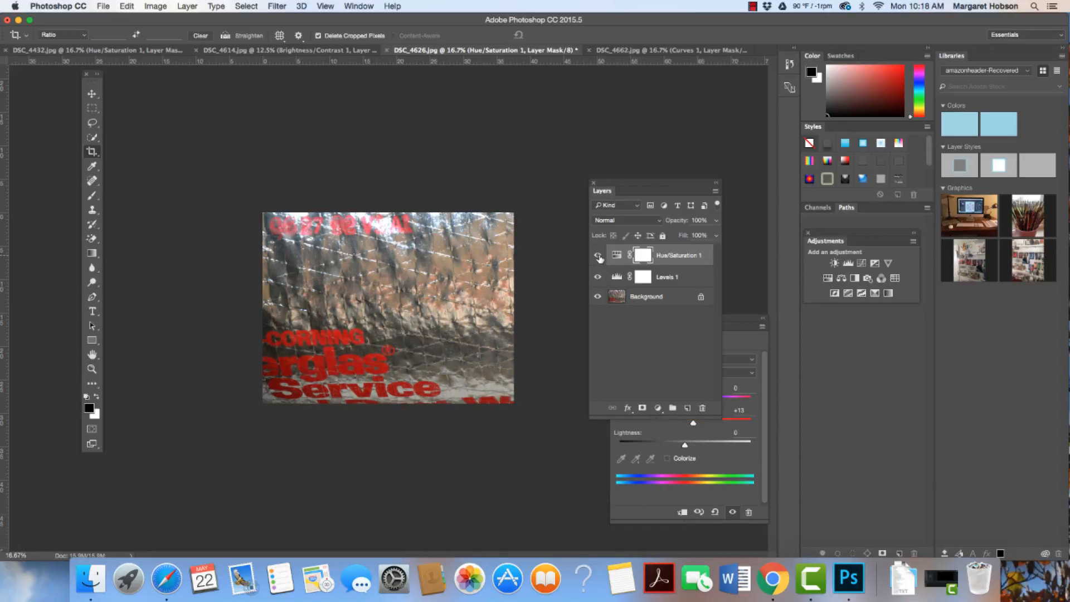
pyautogui.click(599, 258)
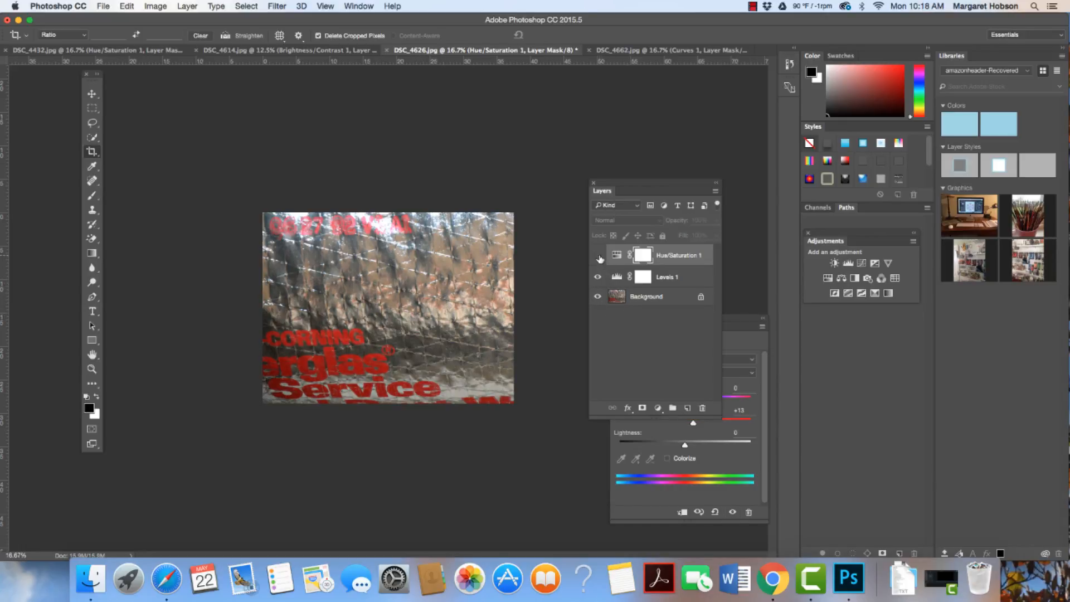
pyautogui.click(599, 258)
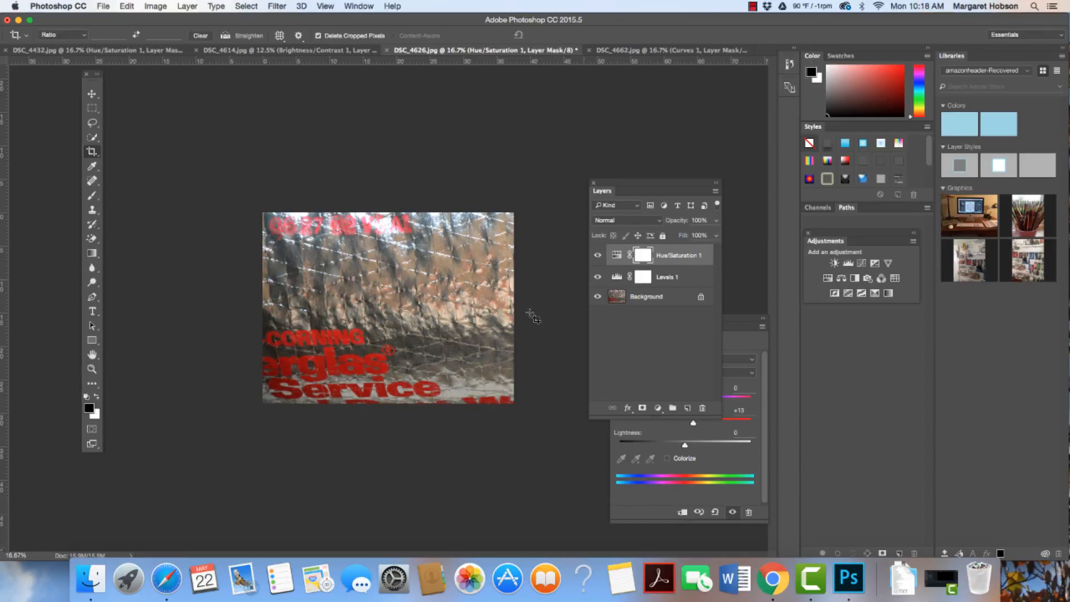
pyautogui.click(597, 257)
pyautogui.click(597, 256)
pyautogui.click(597, 257)
pyautogui.click(597, 256)
# - Save the edited foil photo as the JPEG file 04texture in the texture folder, using medium quality and the Progressive format option
pyautogui.click(103, 8)
pyautogui.click(116, 125)
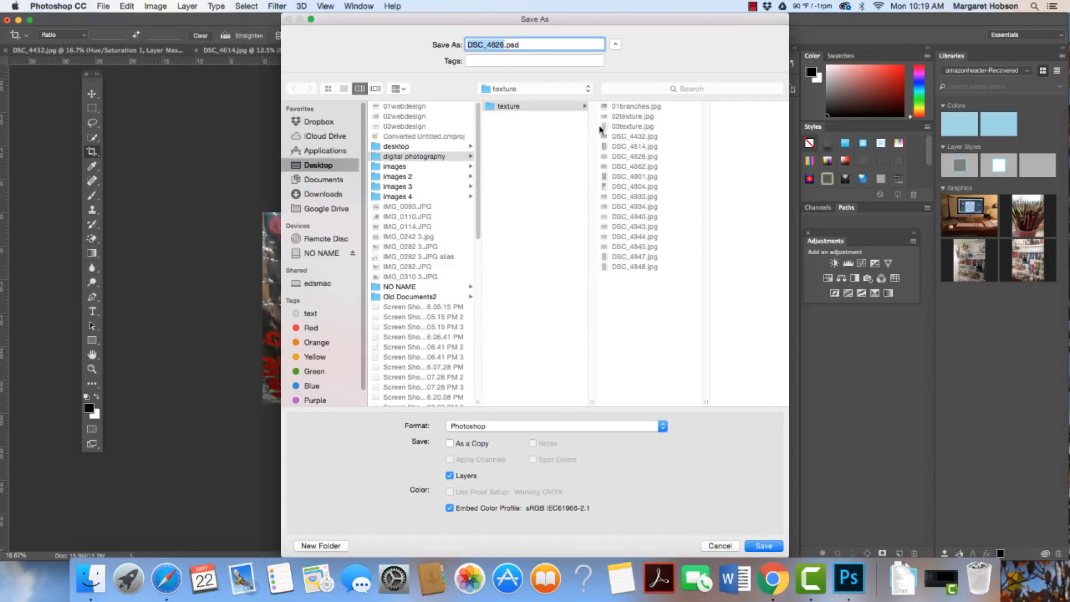
pyautogui.write('04texture')
pyautogui.click(663, 427)
pyautogui.click(613, 493)
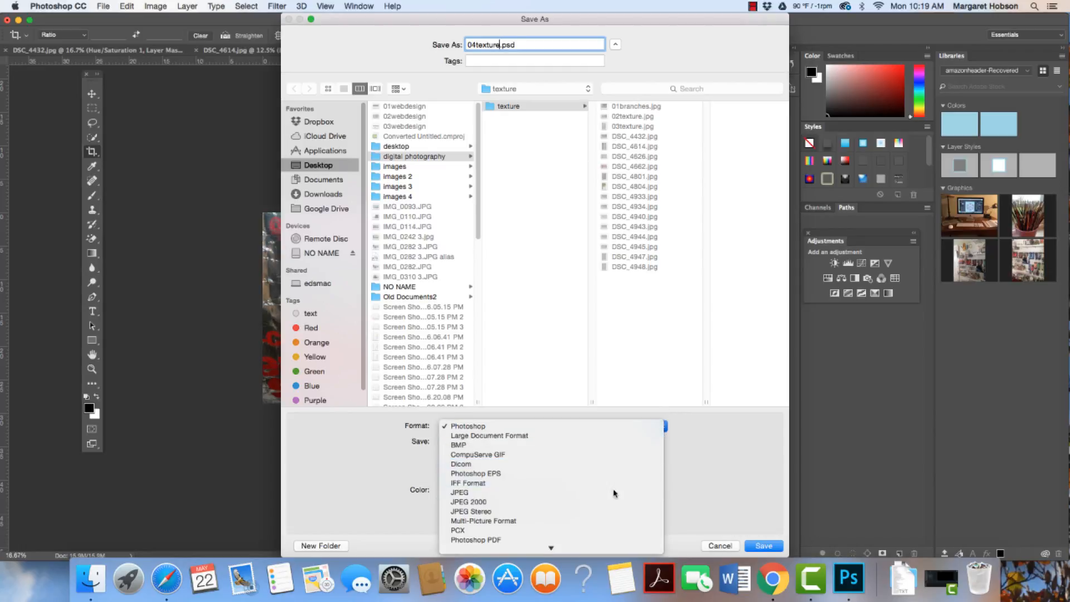
pyautogui.click(764, 549)
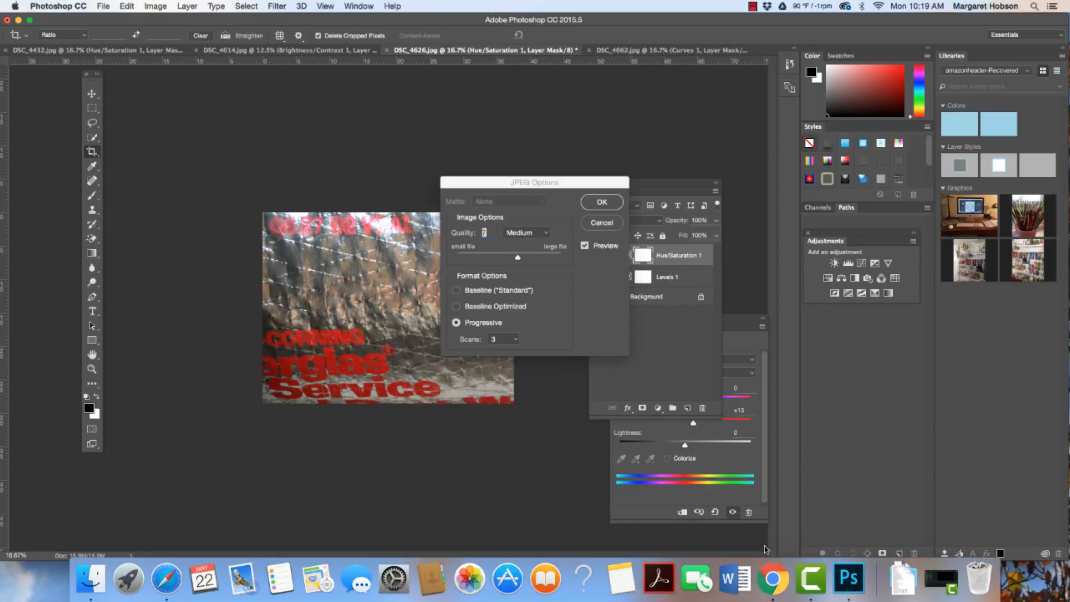
pyautogui.click(608, 202)
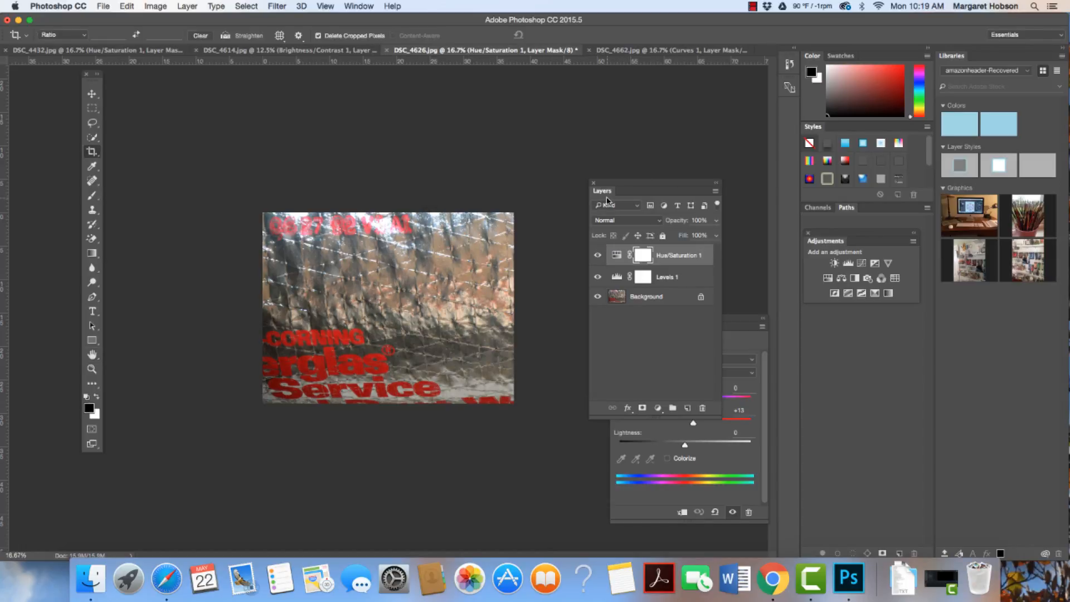
# - Go back through the open photos to DSC_4432.jpg and close it without saving its changes
pyautogui.click(658, 51)
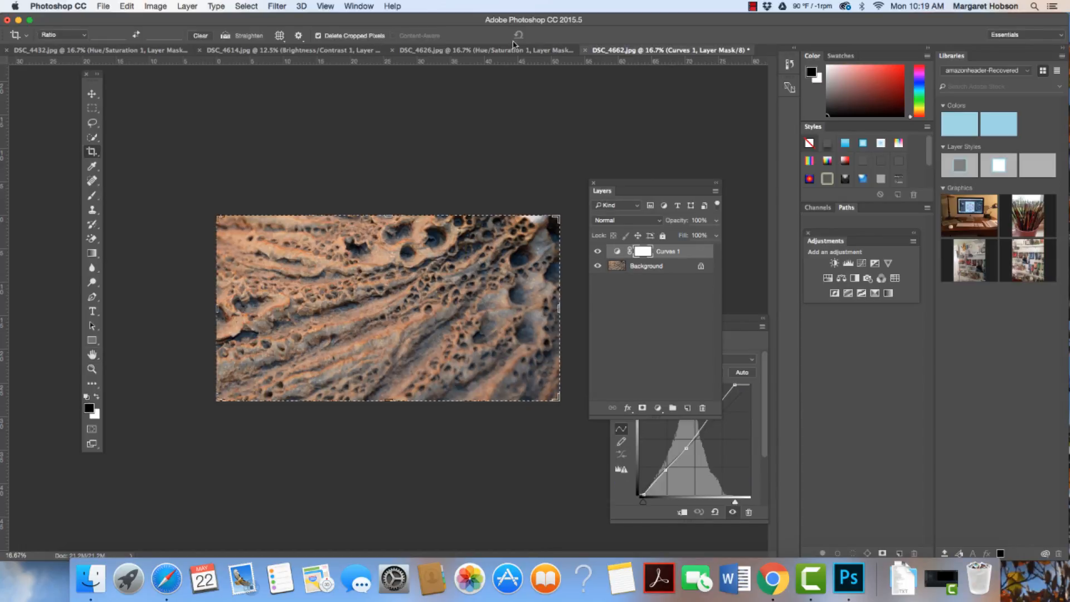
pyautogui.click(513, 50)
pyautogui.click(290, 51)
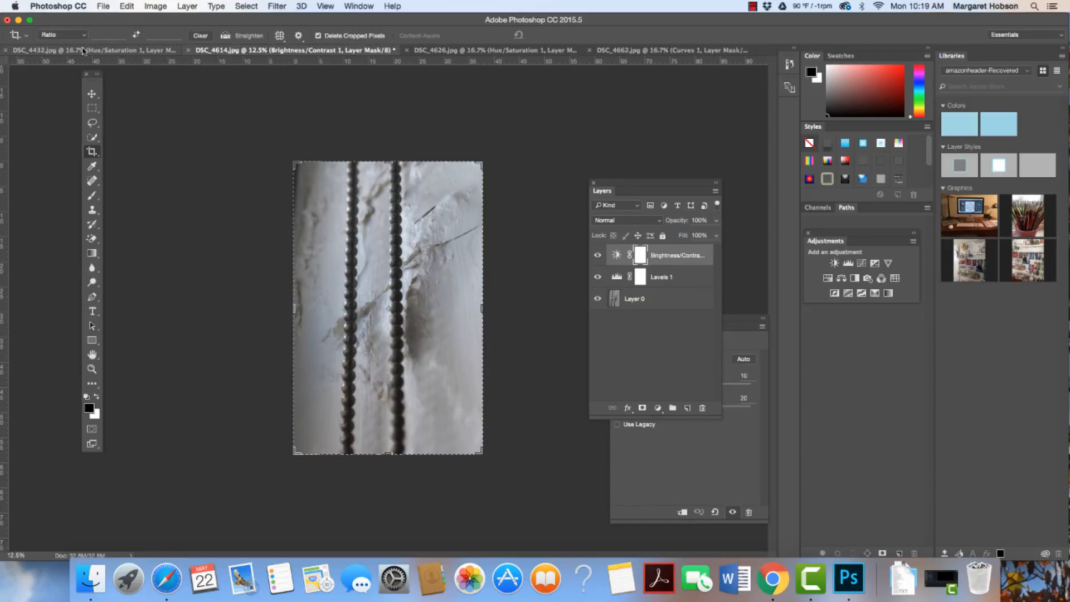
pyautogui.click(83, 51)
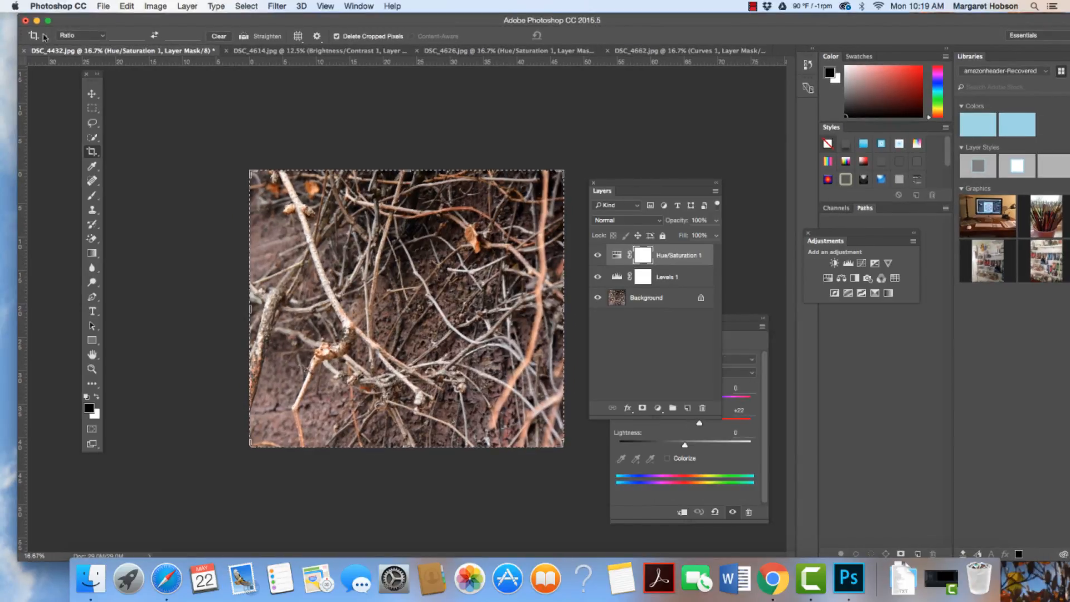
pyautogui.click(25, 52)
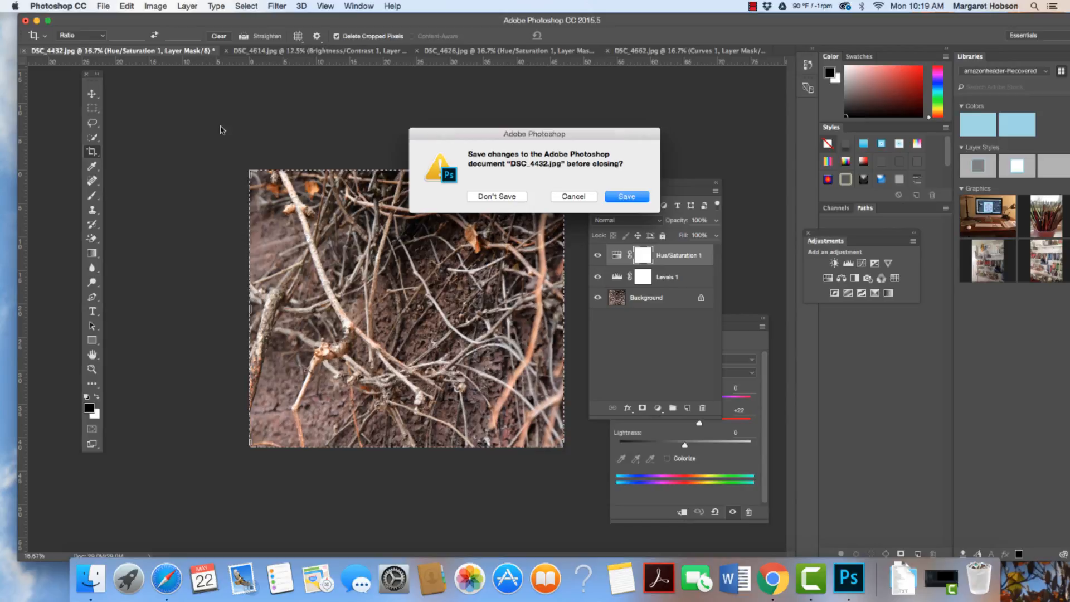
pyautogui.click(500, 199)
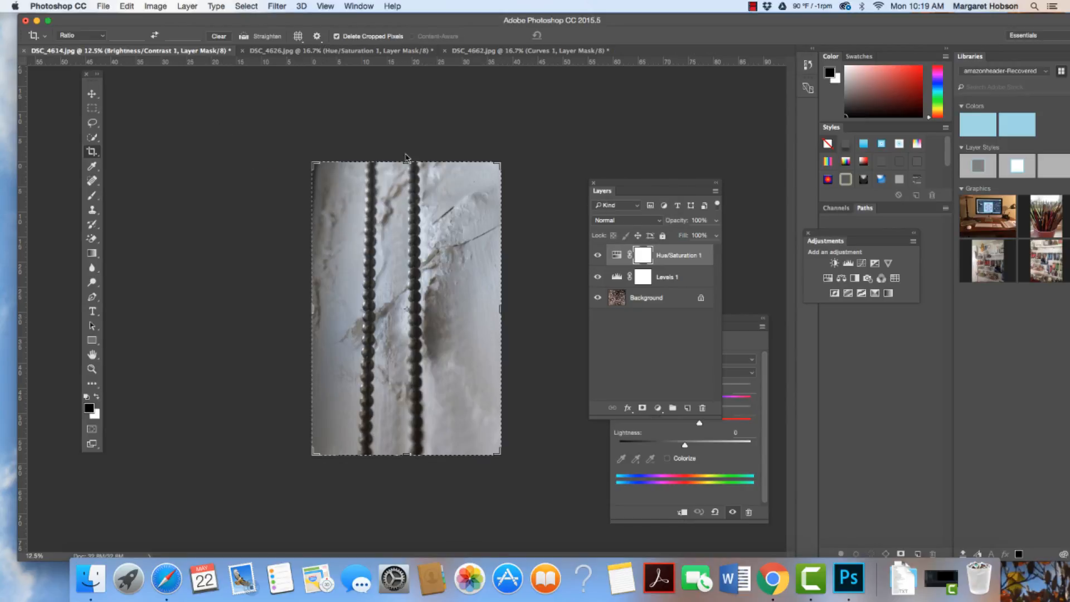
# - Close DSC_4614.jpg and DSC_4662.jpg without saving their changes
pyautogui.click(26, 52)
pyautogui.click(486, 199)
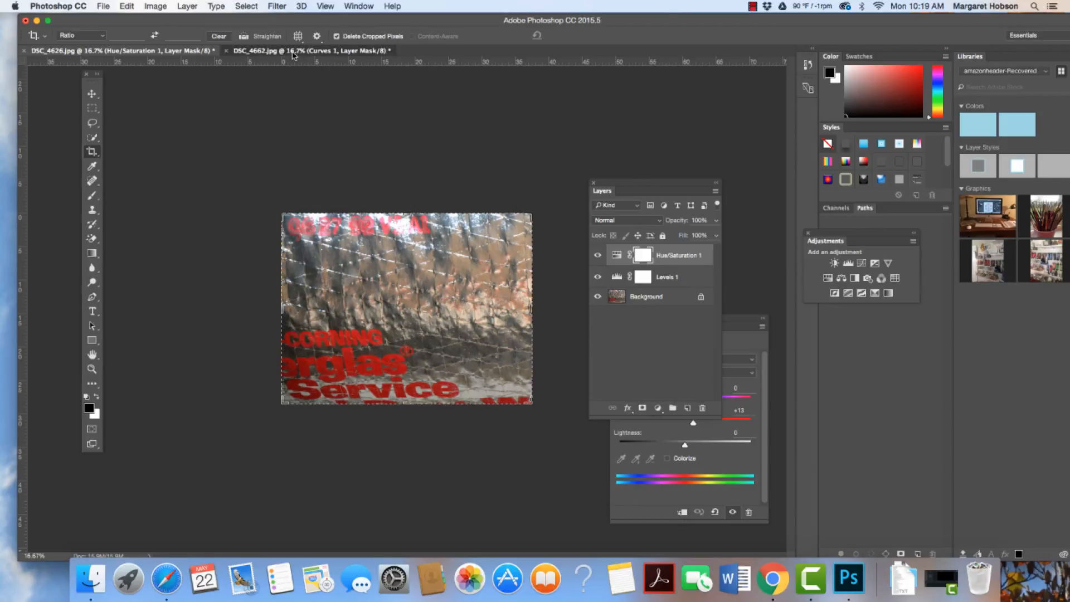
pyautogui.click(293, 54)
pyautogui.click(225, 51)
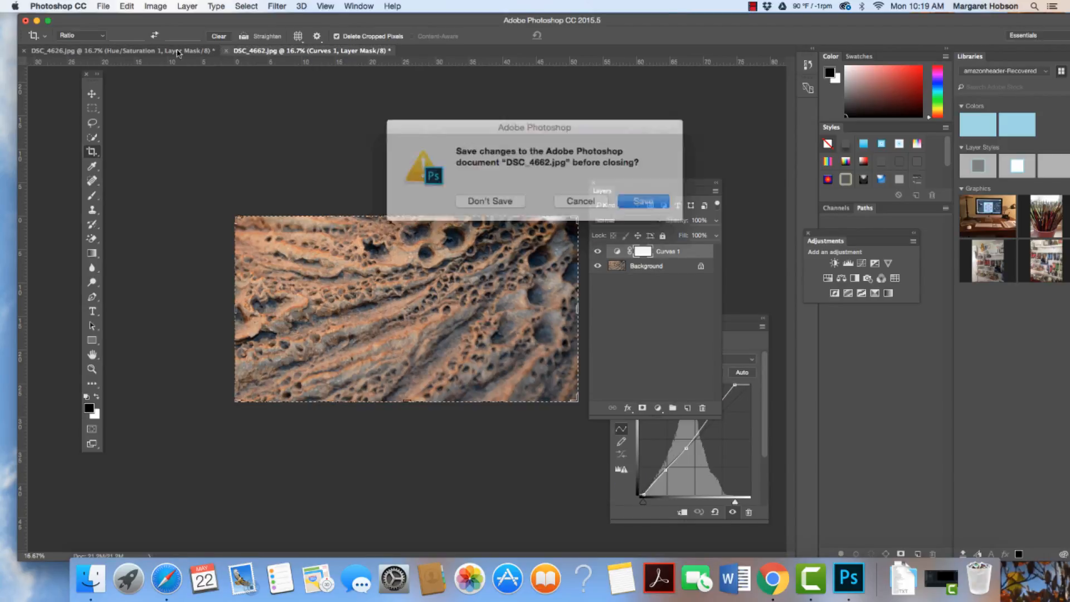
pyautogui.click(484, 201)
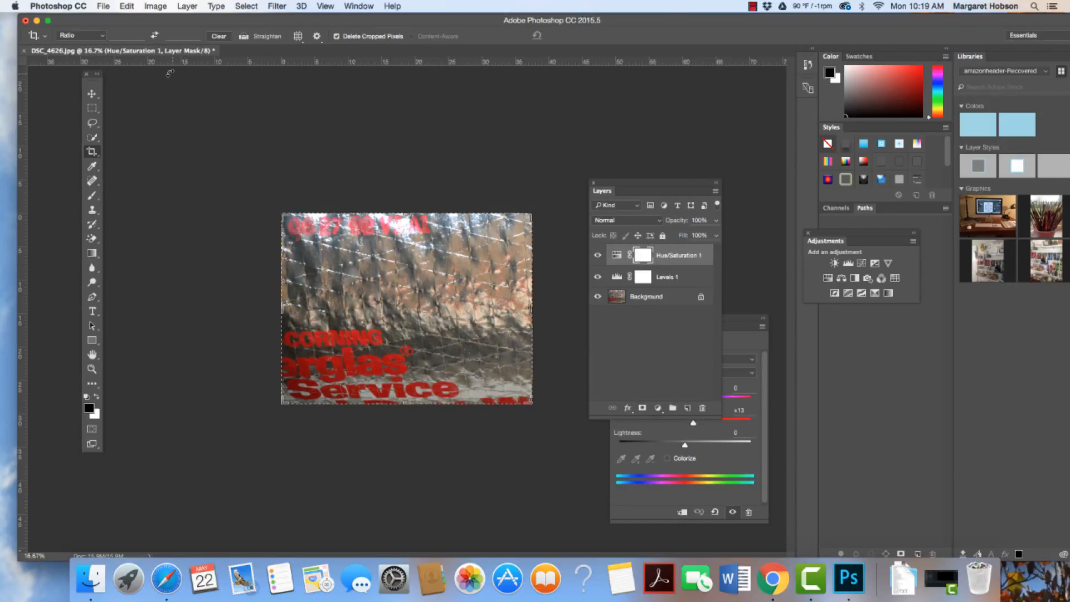
# - Shift the application window back into place and close DSC_4626.jpg without saving its changes
pyautogui.moveTo(164, 21); pyautogui.dragTo(143, 22)
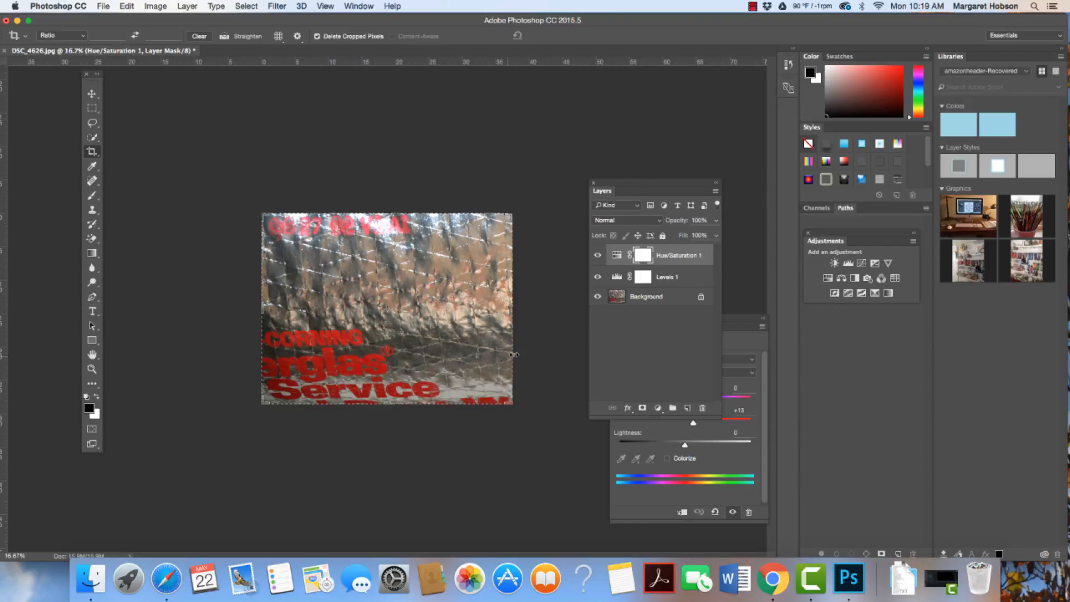
pyautogui.click(5, 50)
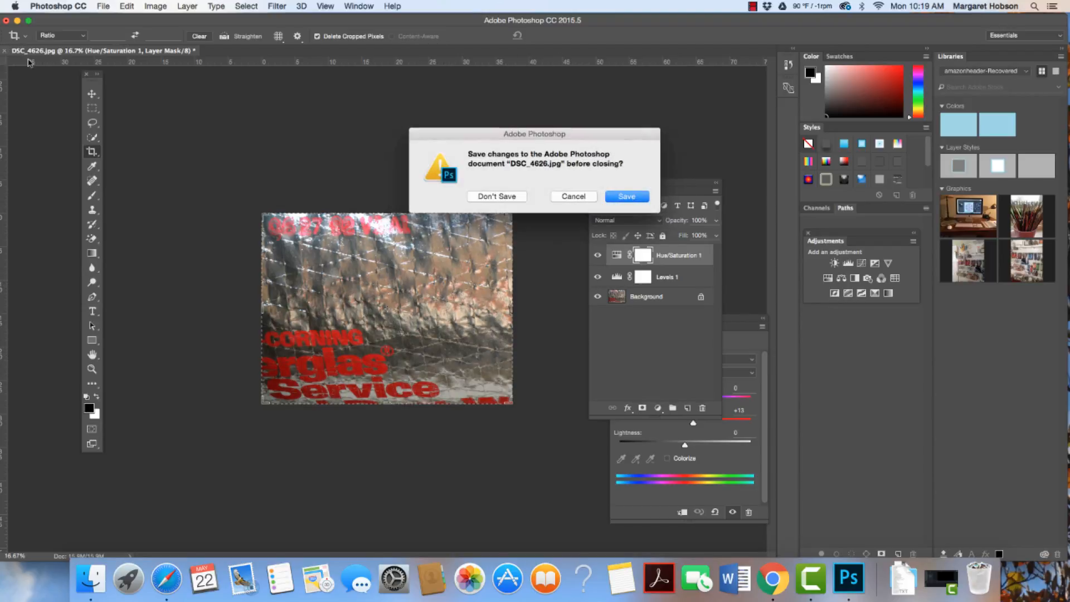
pyautogui.click(498, 199)
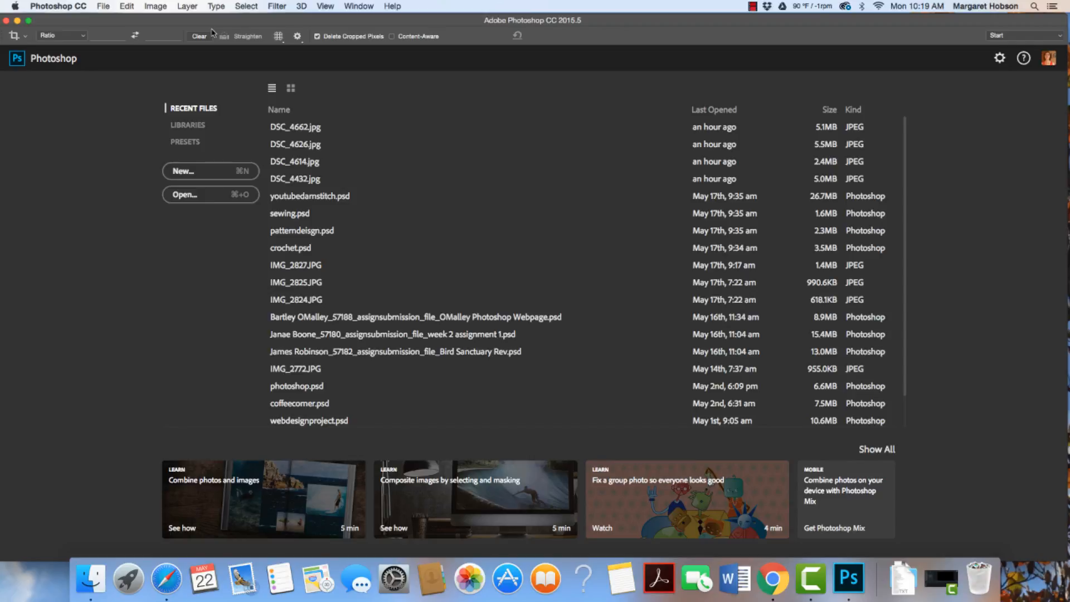
# - Open all photos from DSC_4801.jpg through DSC_4948.jpg in the texture folder together
pyautogui.click(107, 6)
pyautogui.click(112, 31)
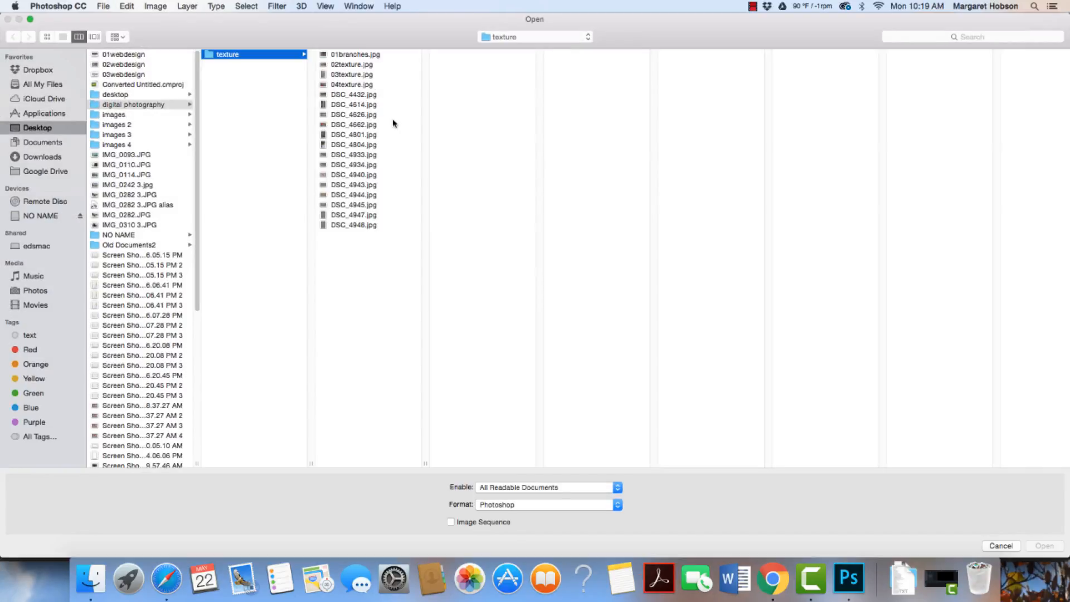
pyautogui.click(349, 94)
pyautogui.click(350, 105)
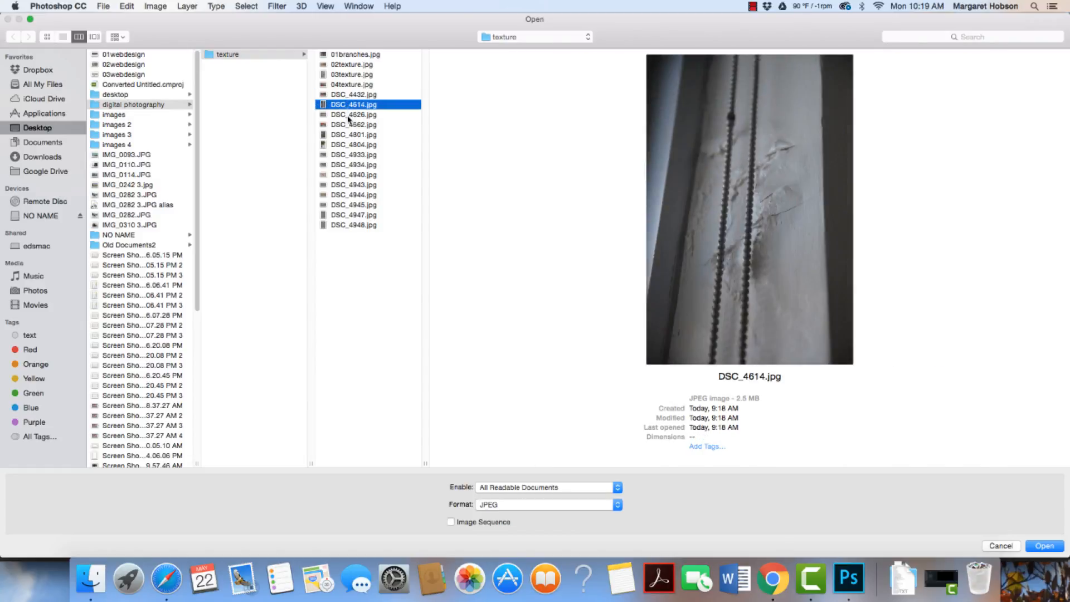
pyautogui.click(349, 115)
pyautogui.click(350, 125)
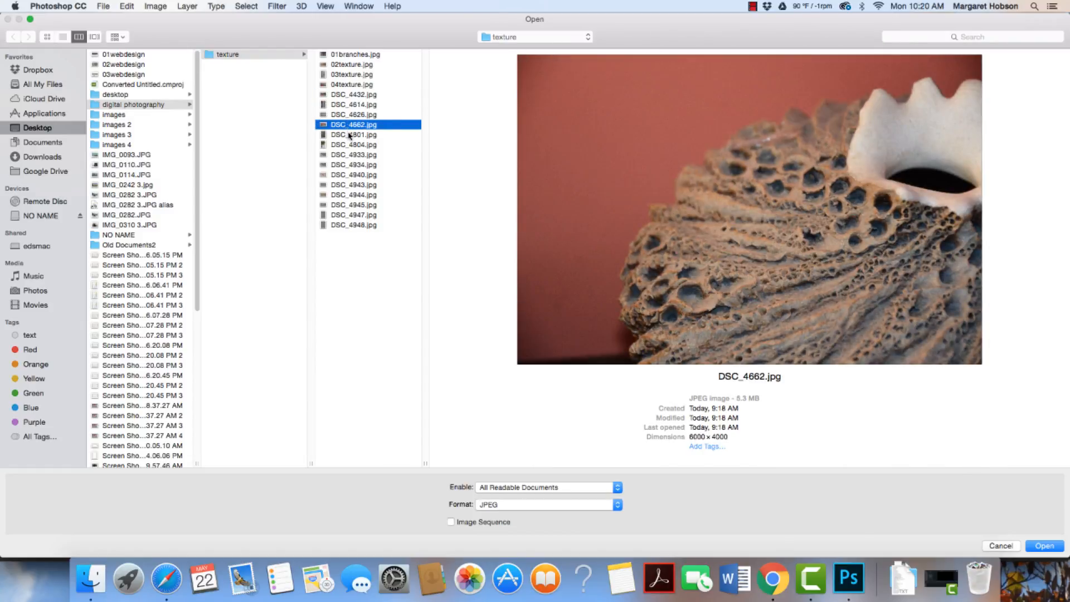
pyautogui.click(349, 135)
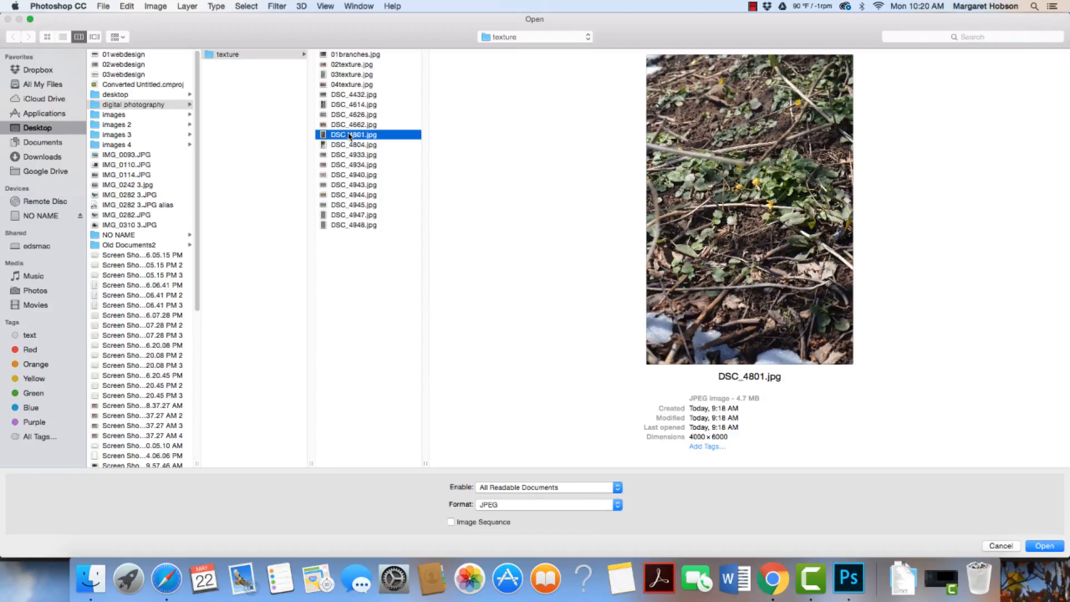
pyautogui.keyDown('shift'); pyautogui.click(350, 225); pyautogui.keyUp('shift')
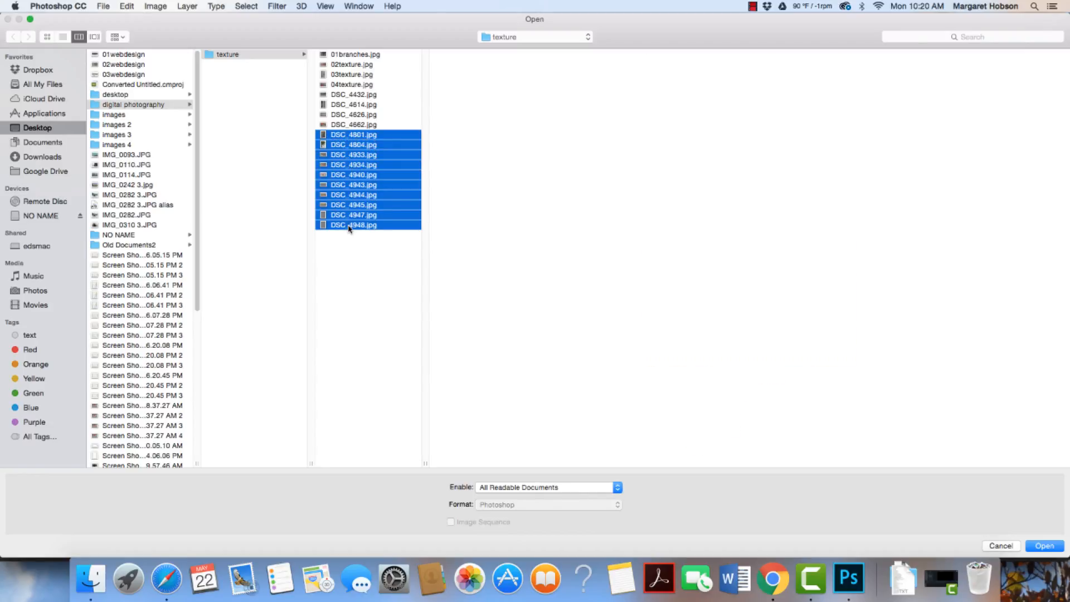
pyautogui.click(103, 6)
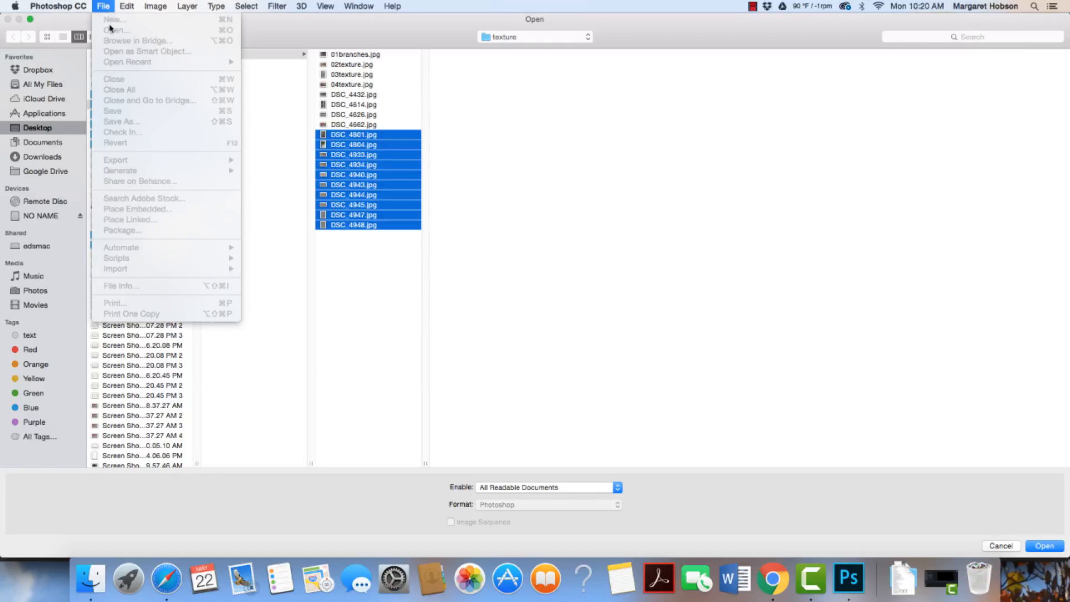
pyautogui.click(1044, 547)
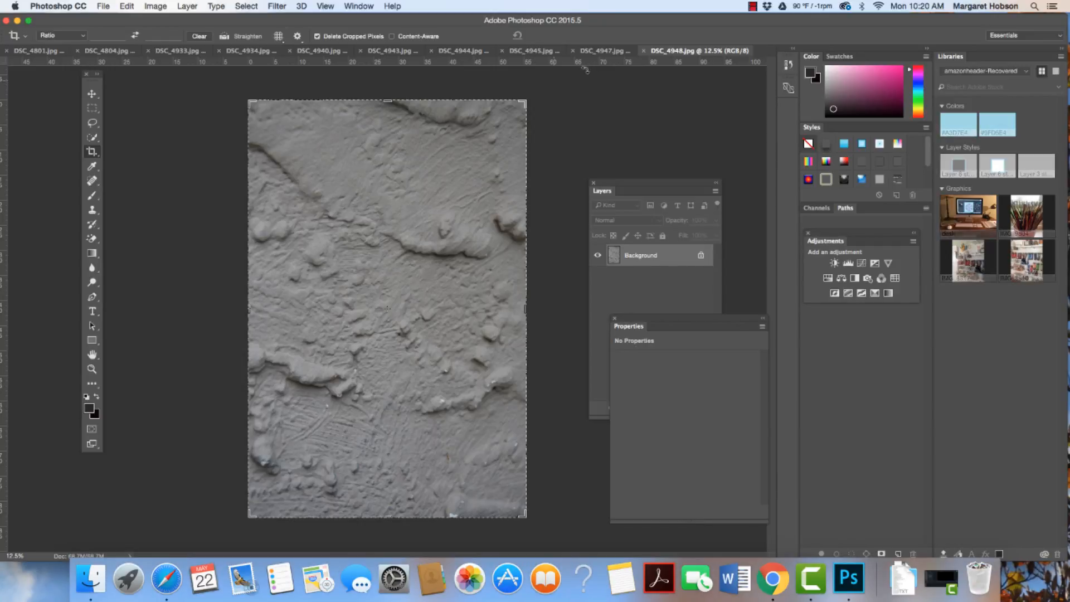
# - Look through the newly opened texture photos one by one, from DSC_4947.jpg back to DSC_4801.jpg
pyautogui.click(602, 52)
pyautogui.click(535, 51)
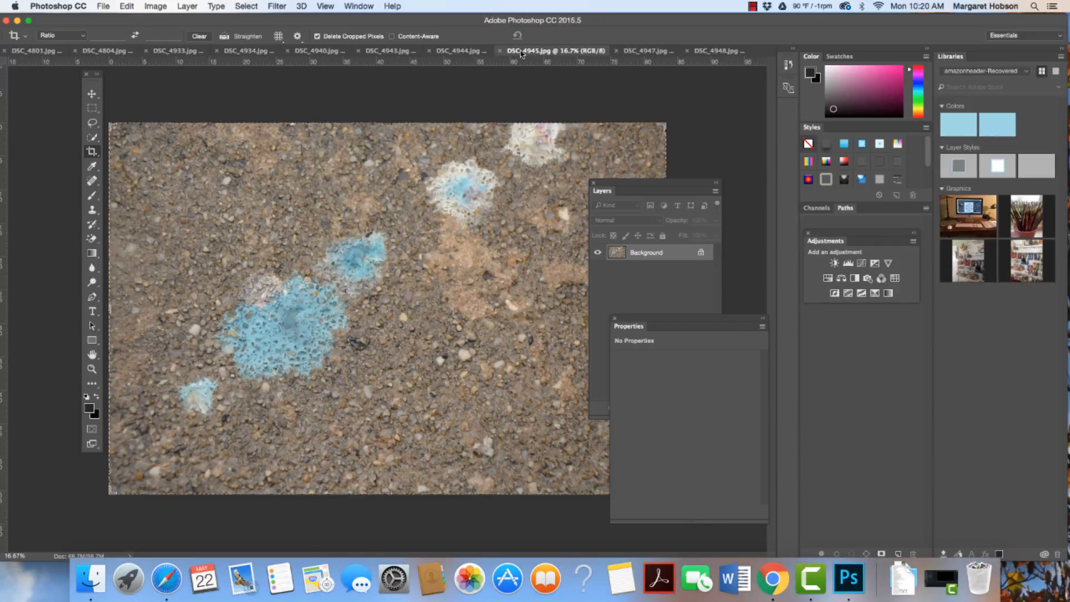
pyautogui.click(458, 52)
pyautogui.click(379, 52)
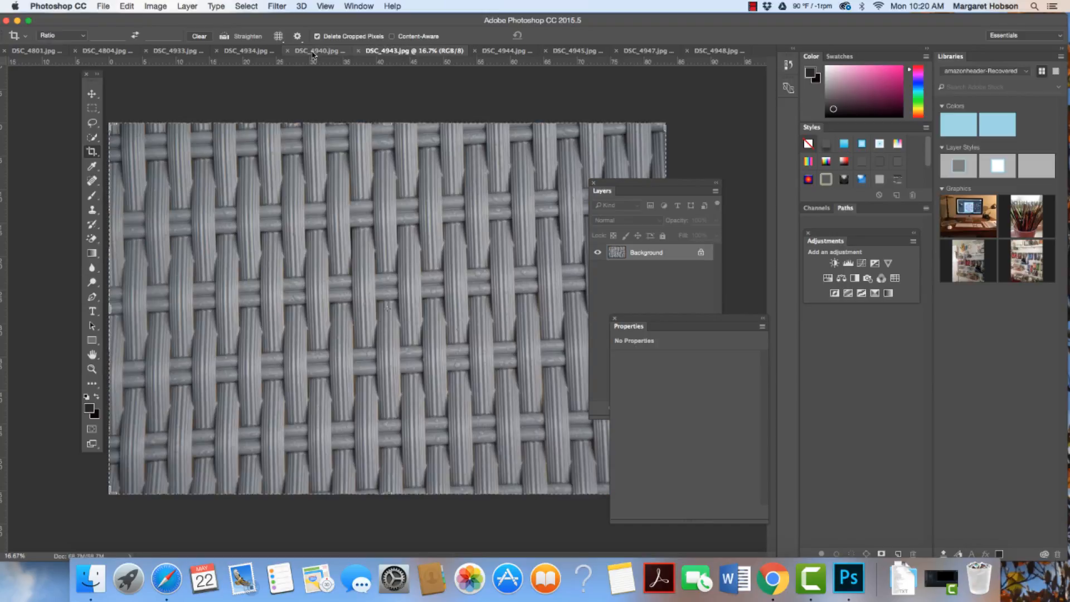
pyautogui.click(315, 51)
pyautogui.click(248, 52)
pyautogui.click(173, 51)
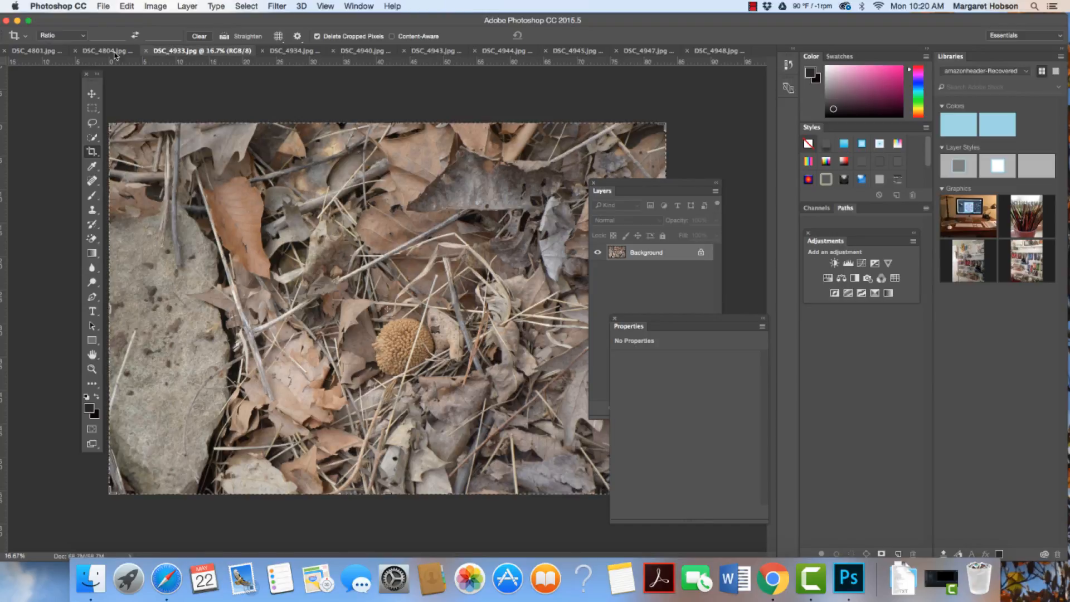
pyautogui.click(106, 51)
pyautogui.click(39, 52)
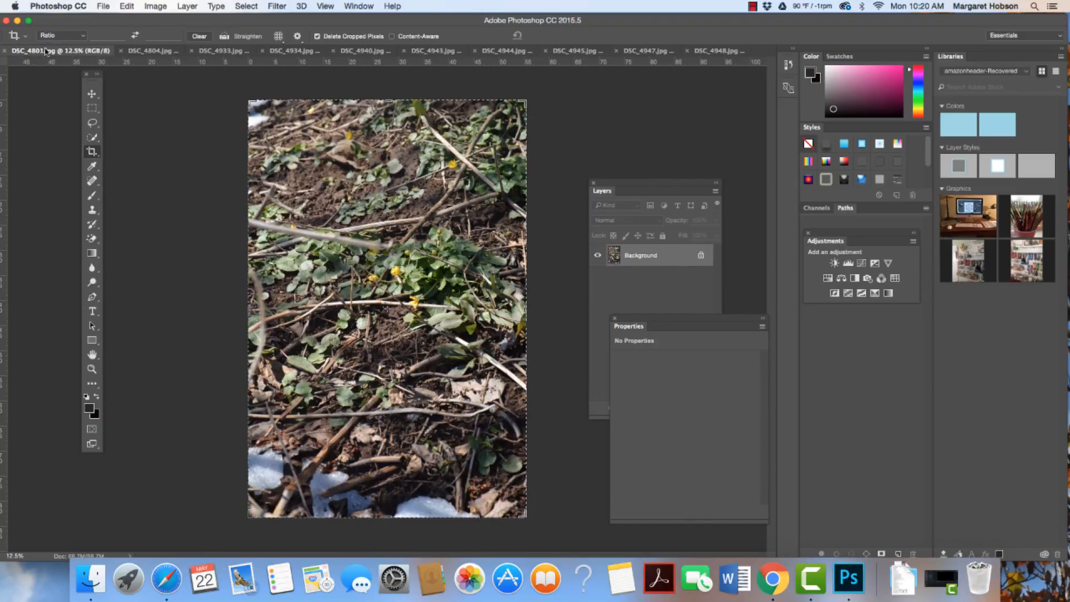